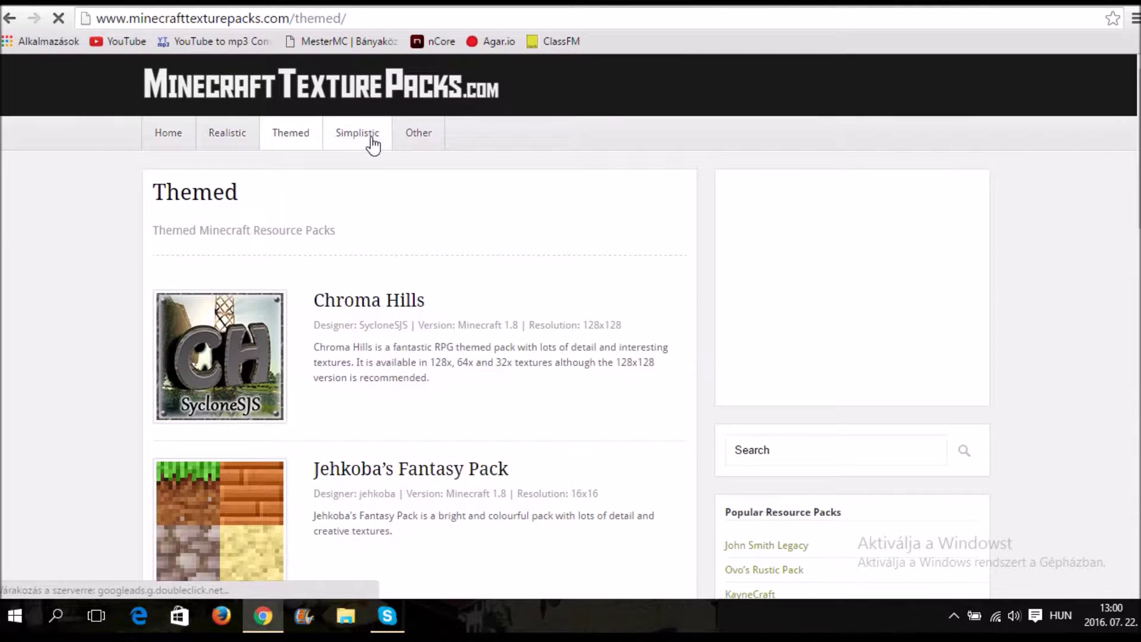
Open the Other category of resource packs and look through the packs listed on its first page.
click(420, 142)
scroll(397, 192, down, 4)
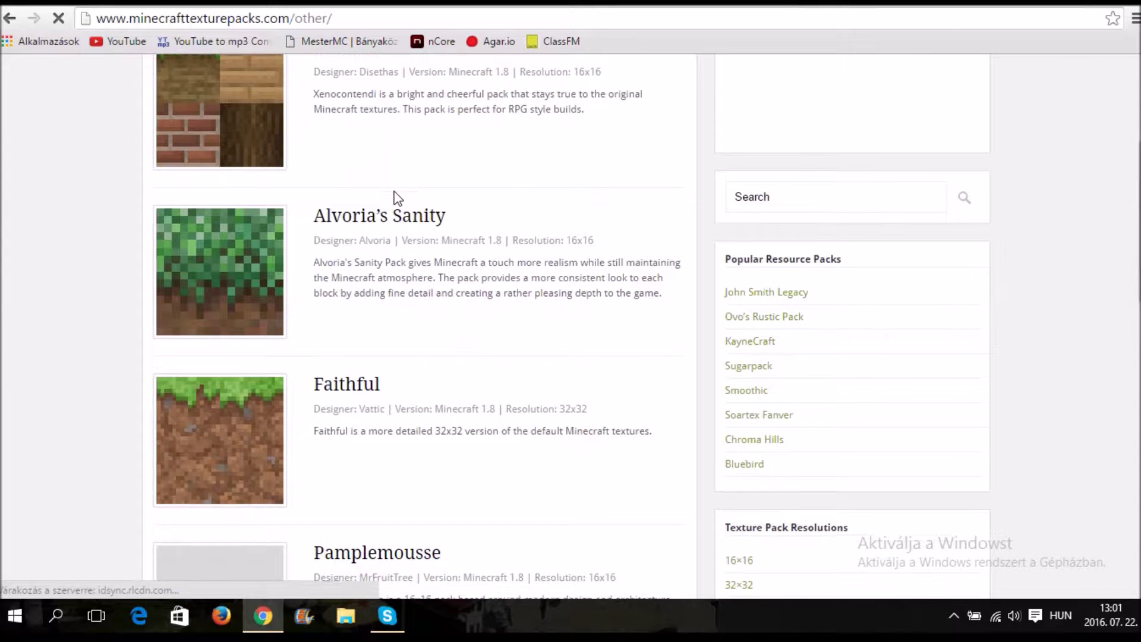
scroll(392, 192, down, 4)
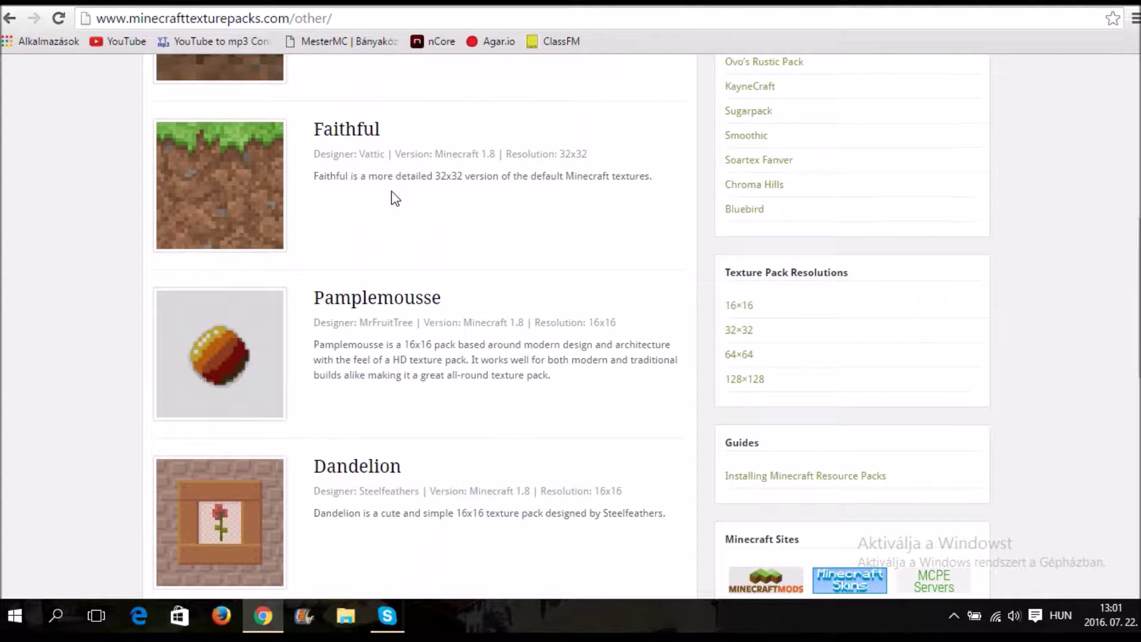
scroll(393, 199, down, 4)
scroll(389, 208, up, 1)
scroll(389, 208, down, 6)
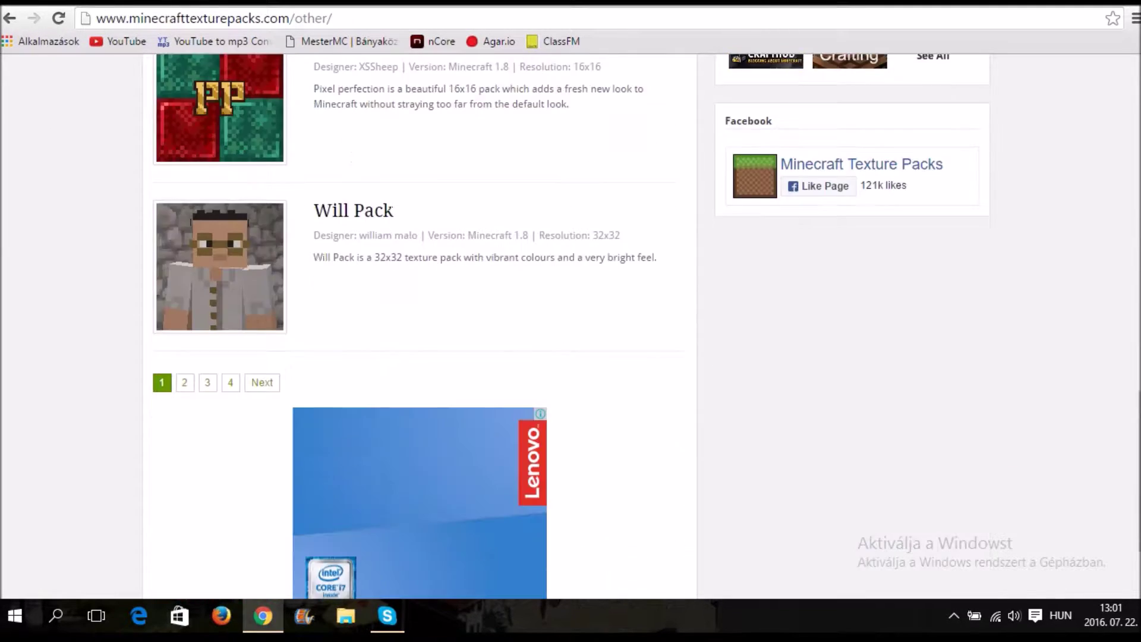
scroll(293, 238, up, 15)
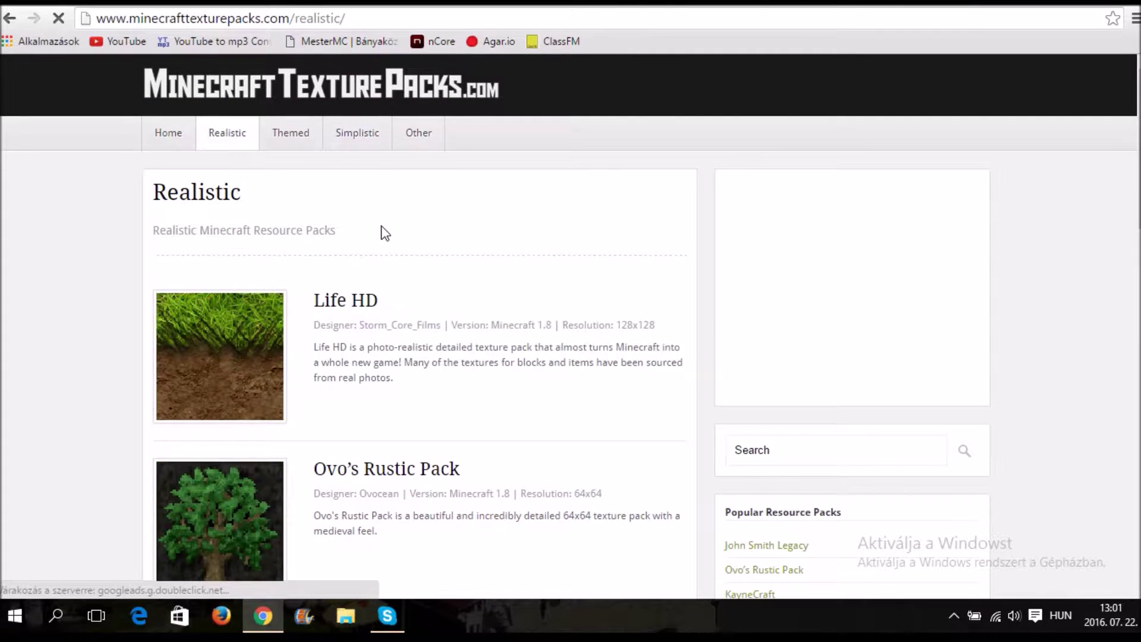
Open the Life HD pack from the Realistic category and review its preview images.
scroll(382, 229, down, 1)
click(350, 231)
scroll(517, 238, down, 6)
scroll(514, 236, up, 3)
scroll(514, 233, down, 7)
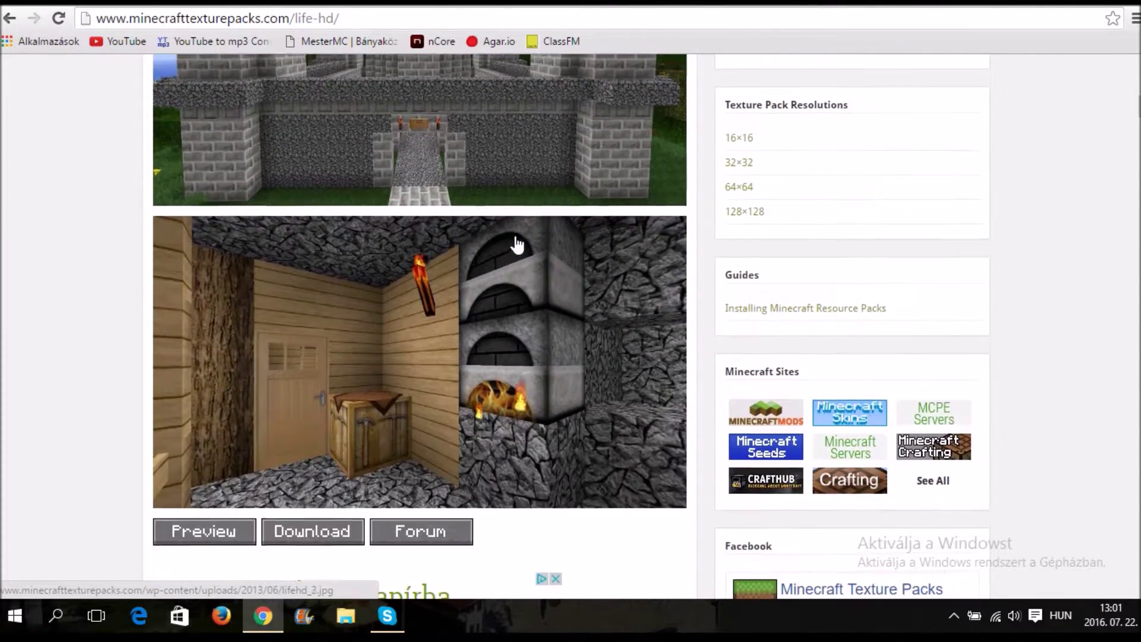
scroll(516, 241, down, 1)
right_click(515, 238)
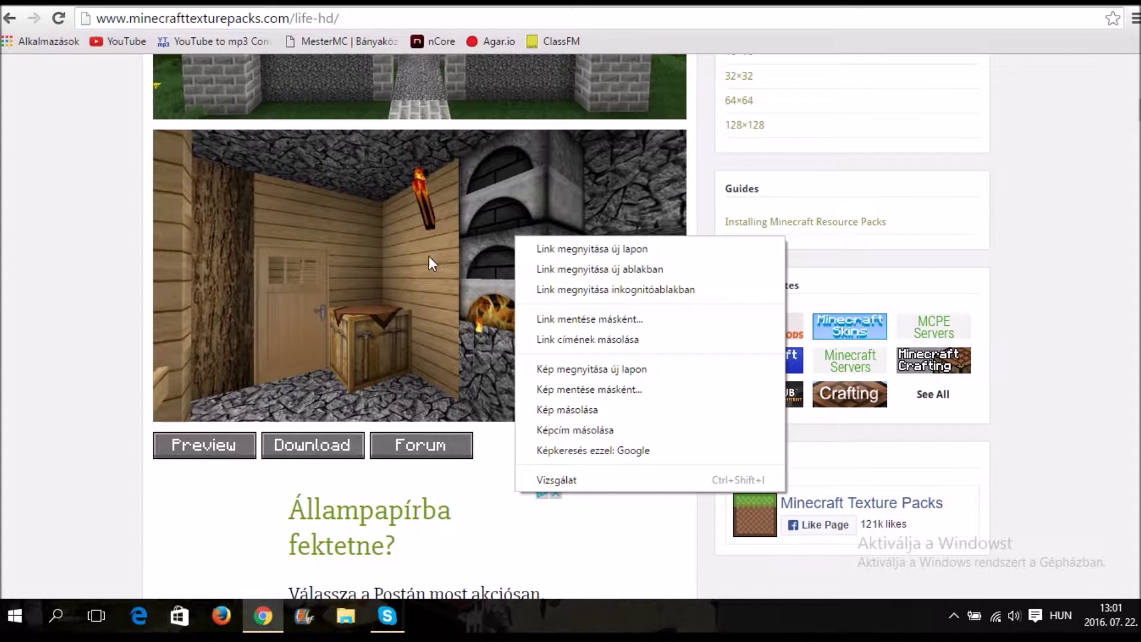
click(121, 244)
Download the Life HD pack as LIFE 128x (Vers. 81).zip from its MediaFire page.
scroll(517, 262, down, 3)
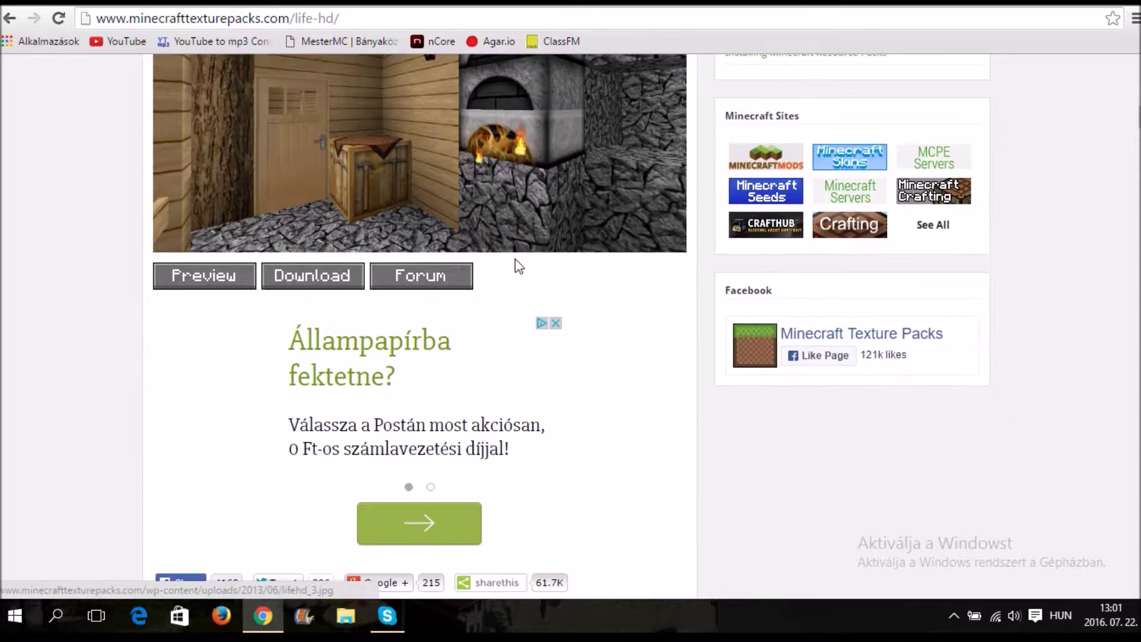
scroll(373, 291, up, 3)
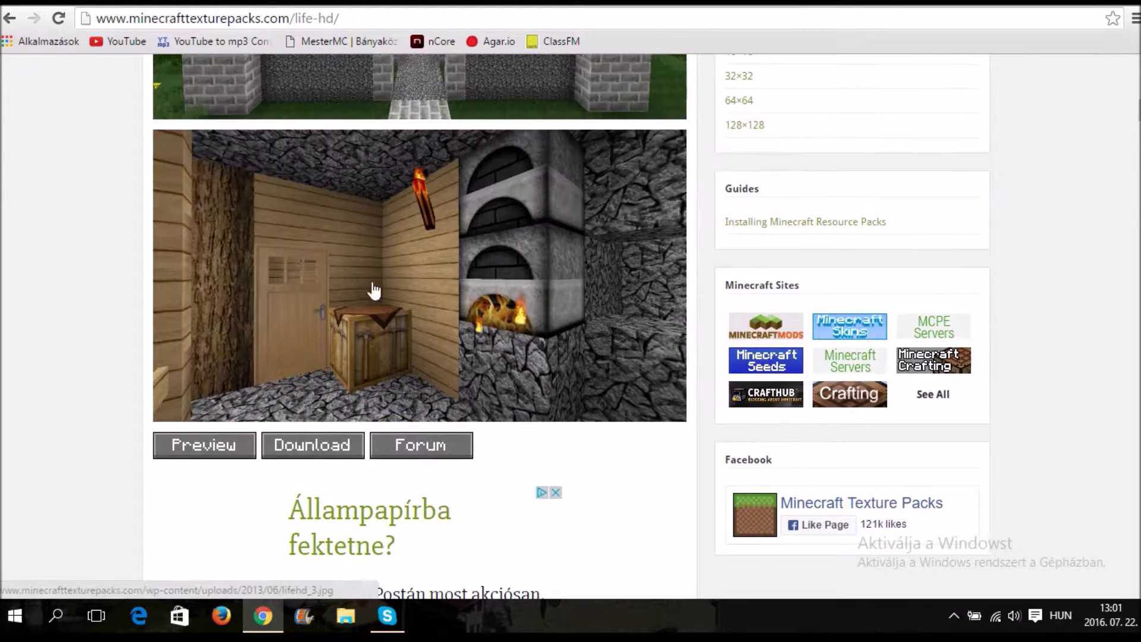
click(333, 446)
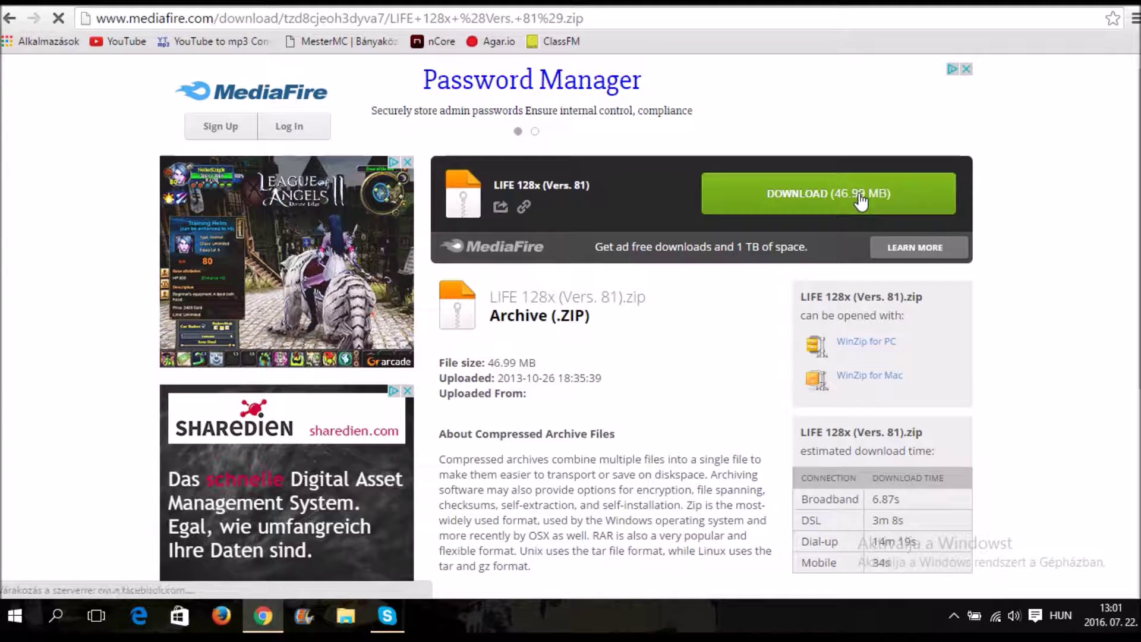
click(842, 183)
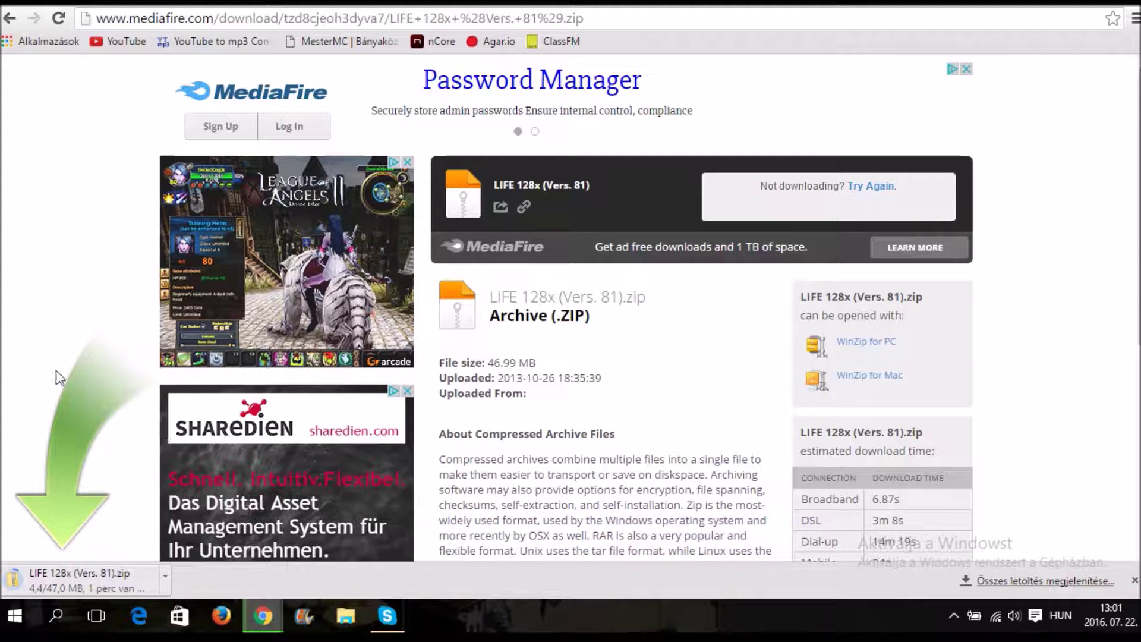
right_click(224, 332)
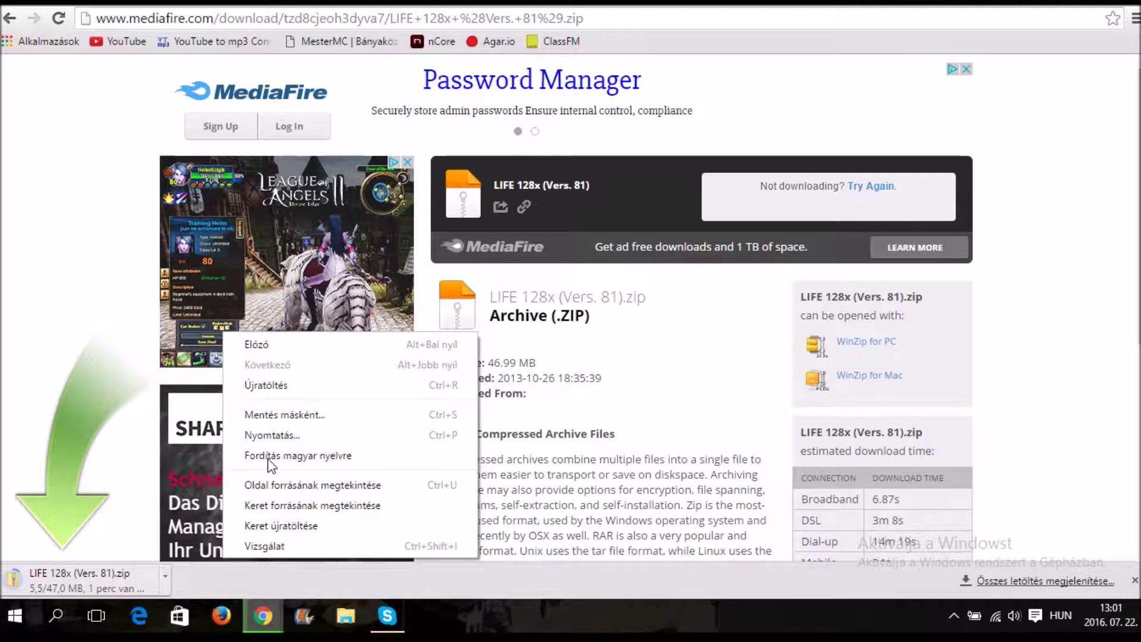
click(61, 205)
right_click(661, 107)
click(1060, 227)
right_click(1060, 228)
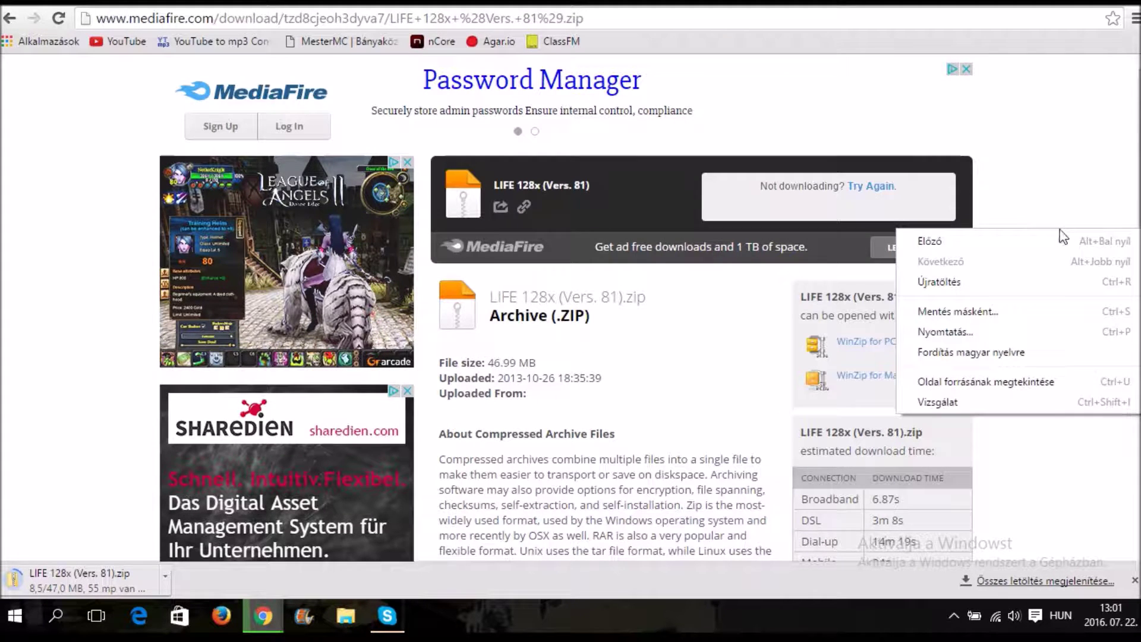
right_click(1046, 158)
click(1033, 101)
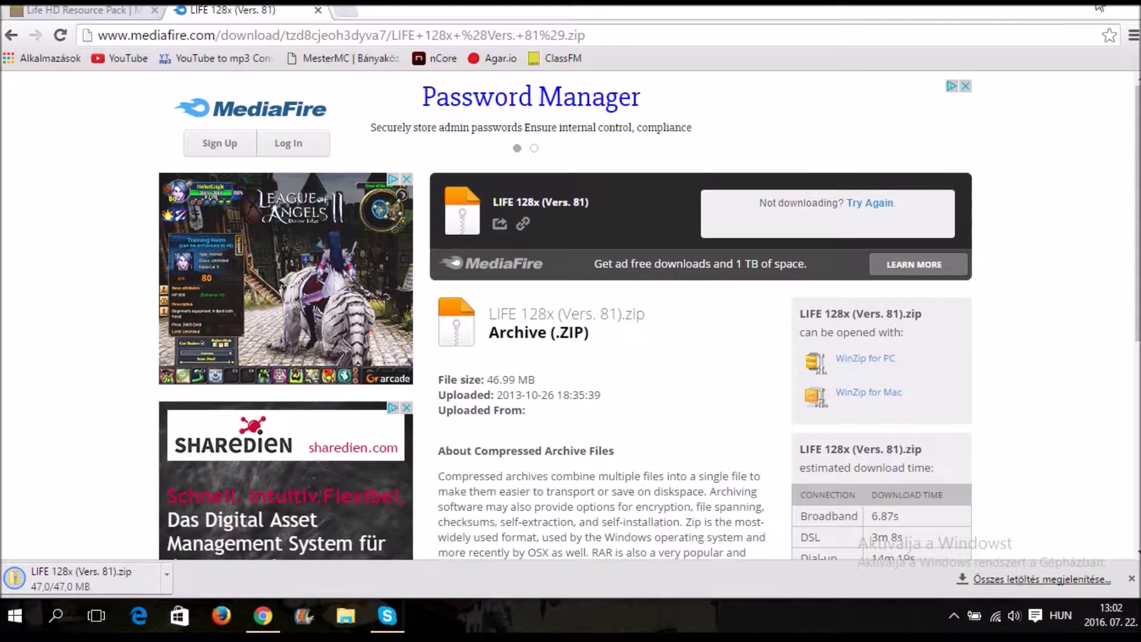
right_click(383, 313)
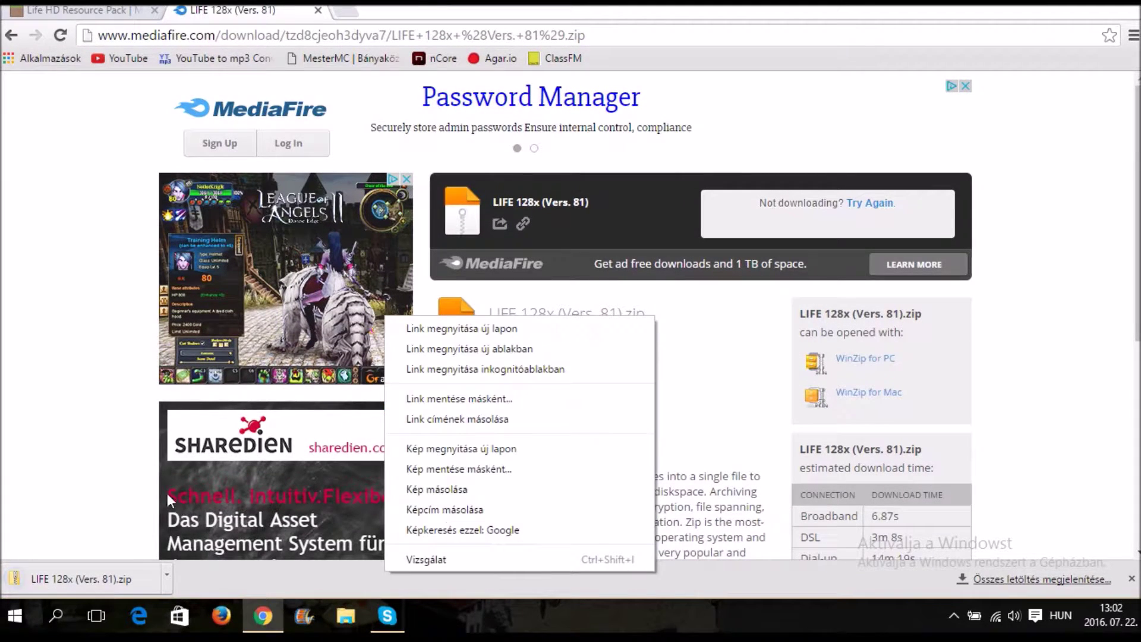
click(112, 355)
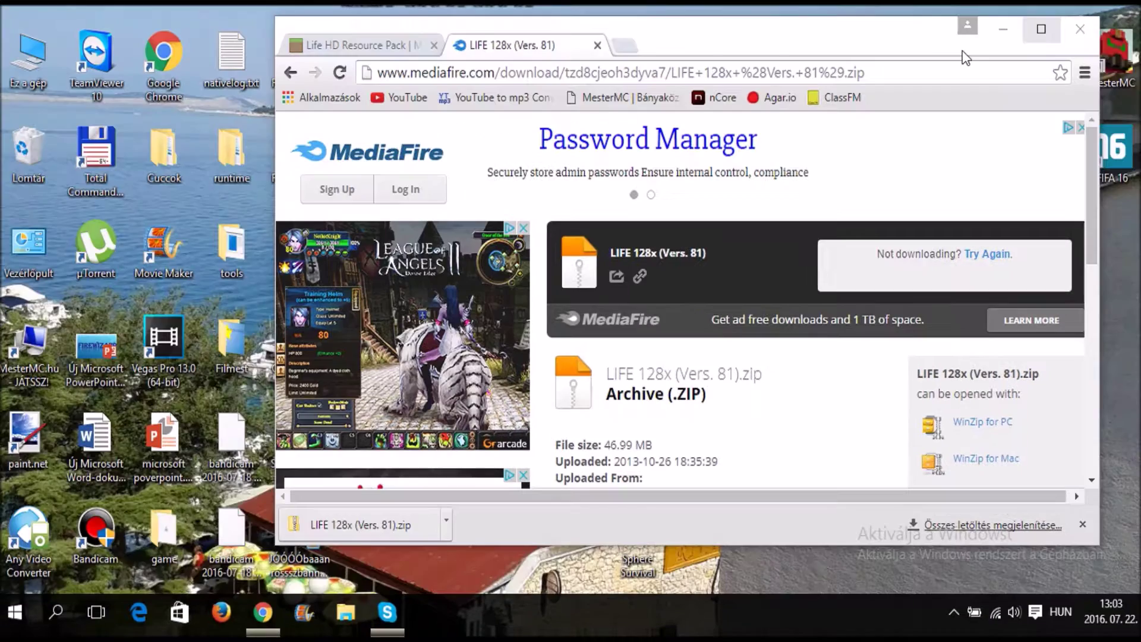
Move the browser window aside and open the Roaming folder by running a Windows search for %appdata%.
drag(840, 22, 880, 10)
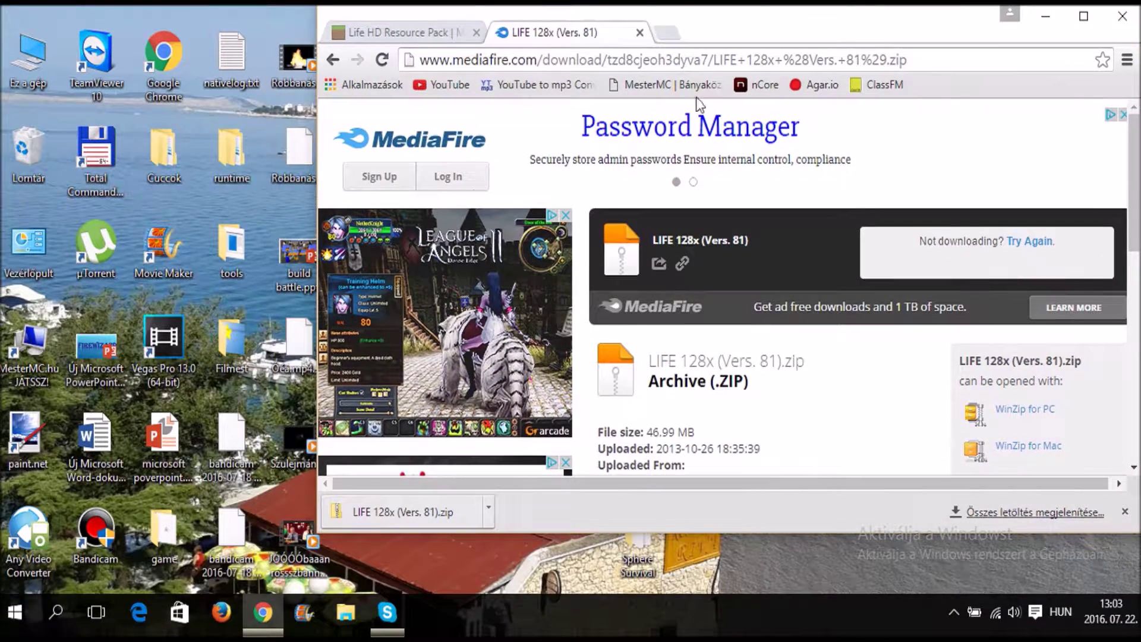
click(56, 628)
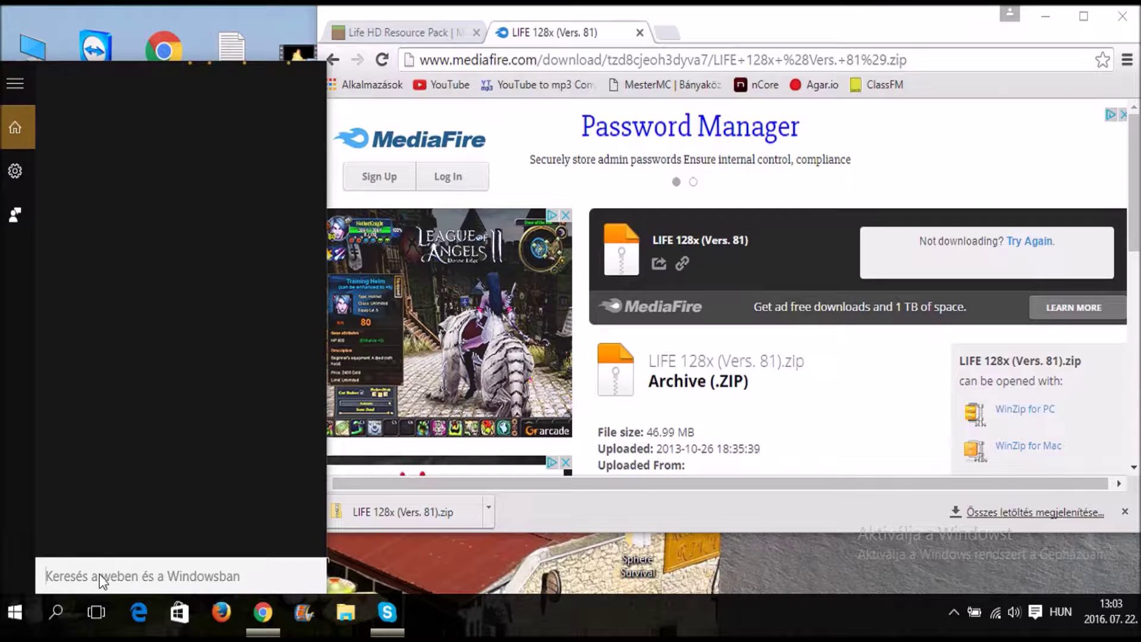
text(%)
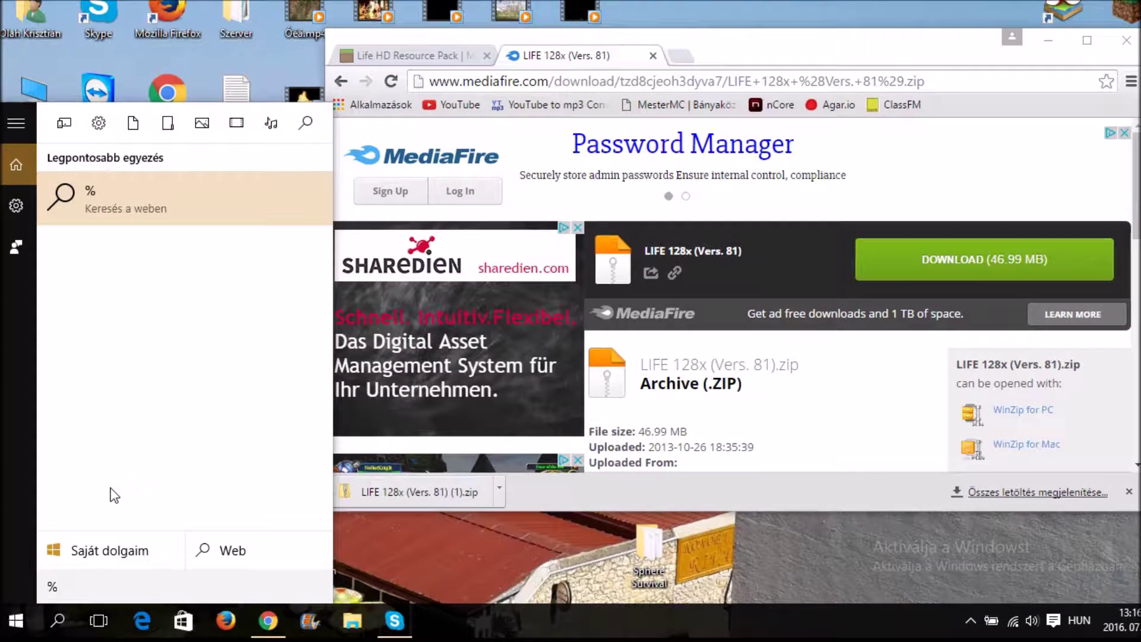
text(appdata%)
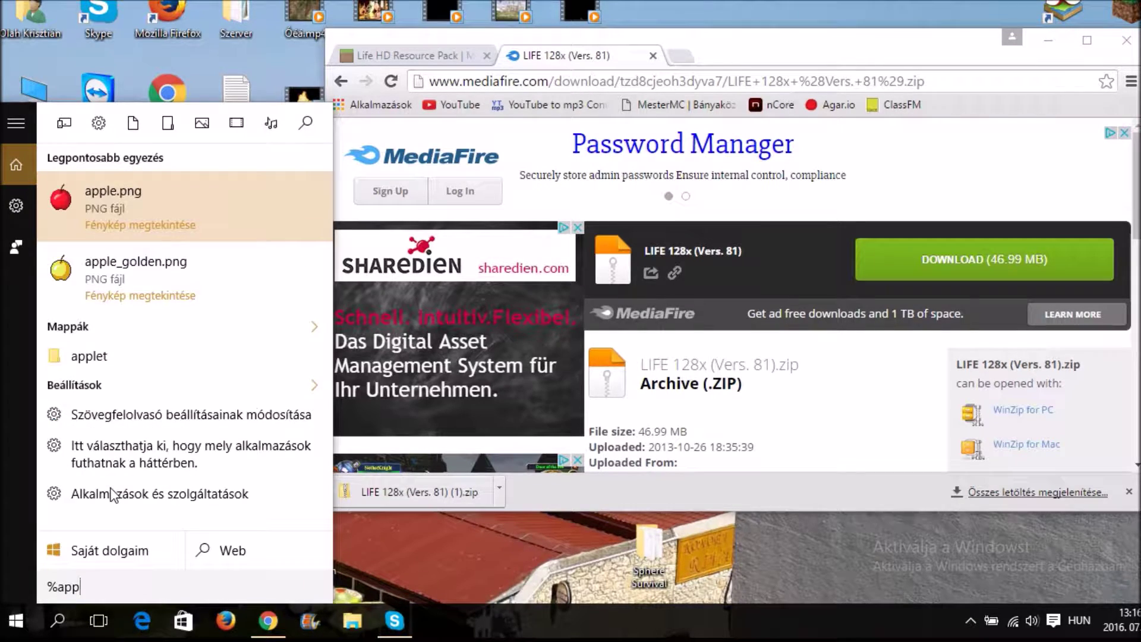
key(Return)
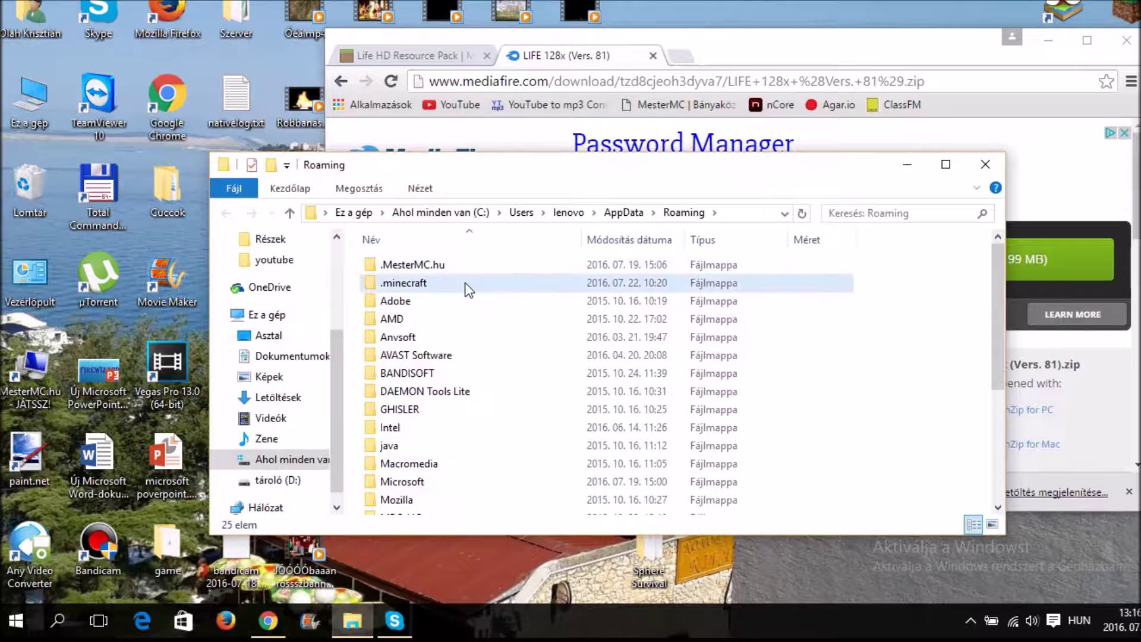
Check the .minecraft folder, return to Roaming, and open the resourcepacks folder inside .MesterMC.hu.
double_click(465, 283)
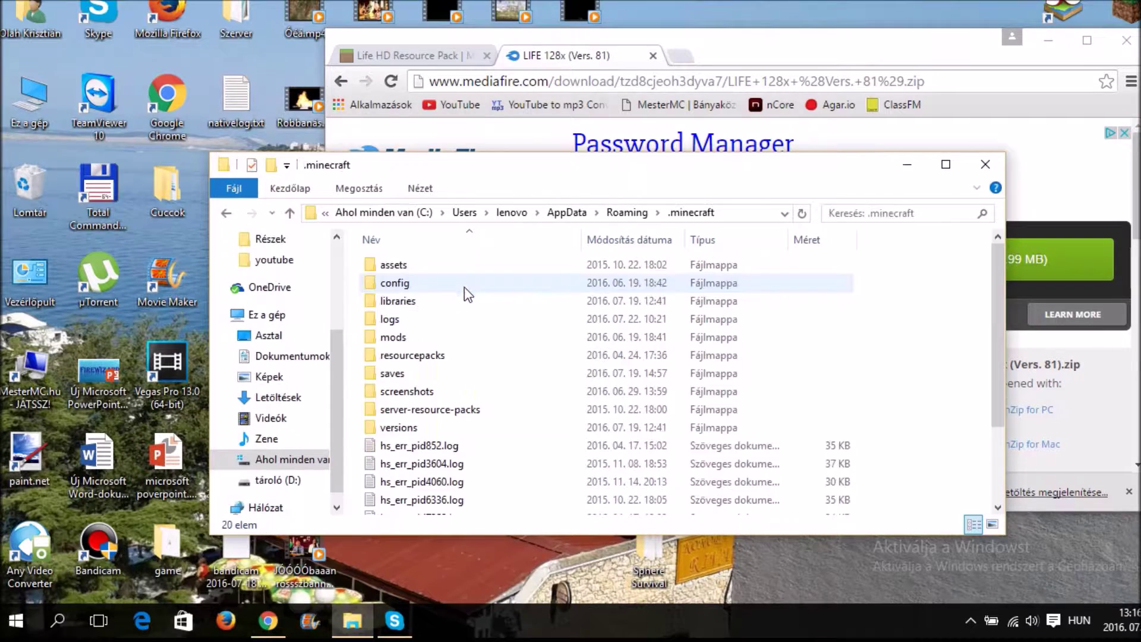
click(225, 214)
double_click(418, 265)
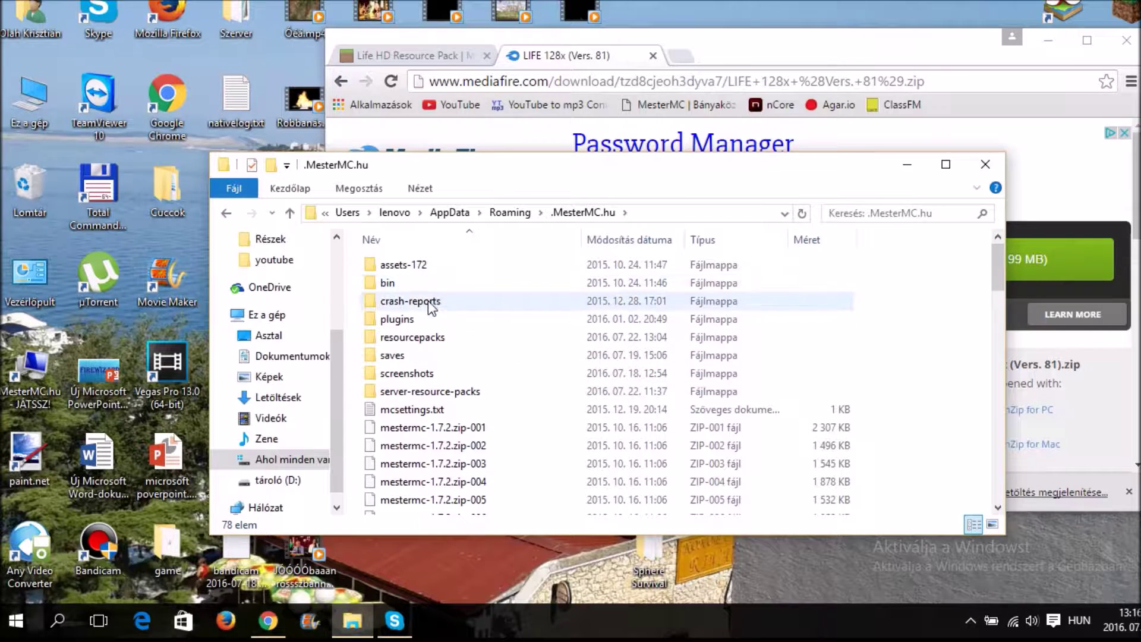
double_click(454, 348)
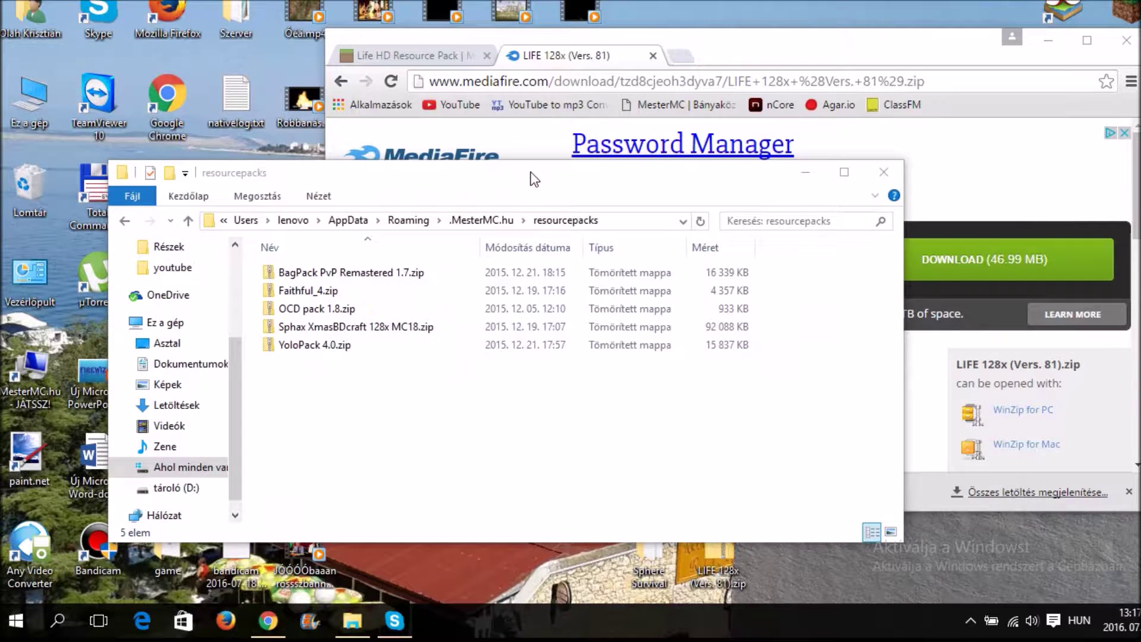
Arrange the folder window beside the browser and put the downloaded LIFE 128x (Vers. 81) (1).zip into resourcepacks.
drag(529, 178, 427, 225)
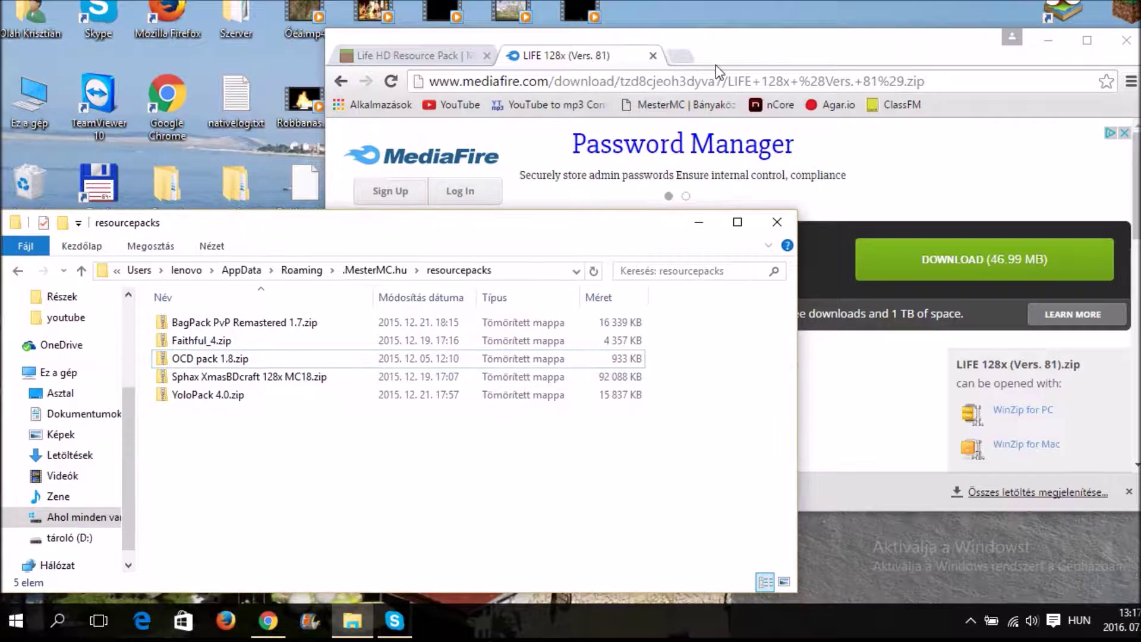
click(765, 58)
drag(356, 489, 208, 458)
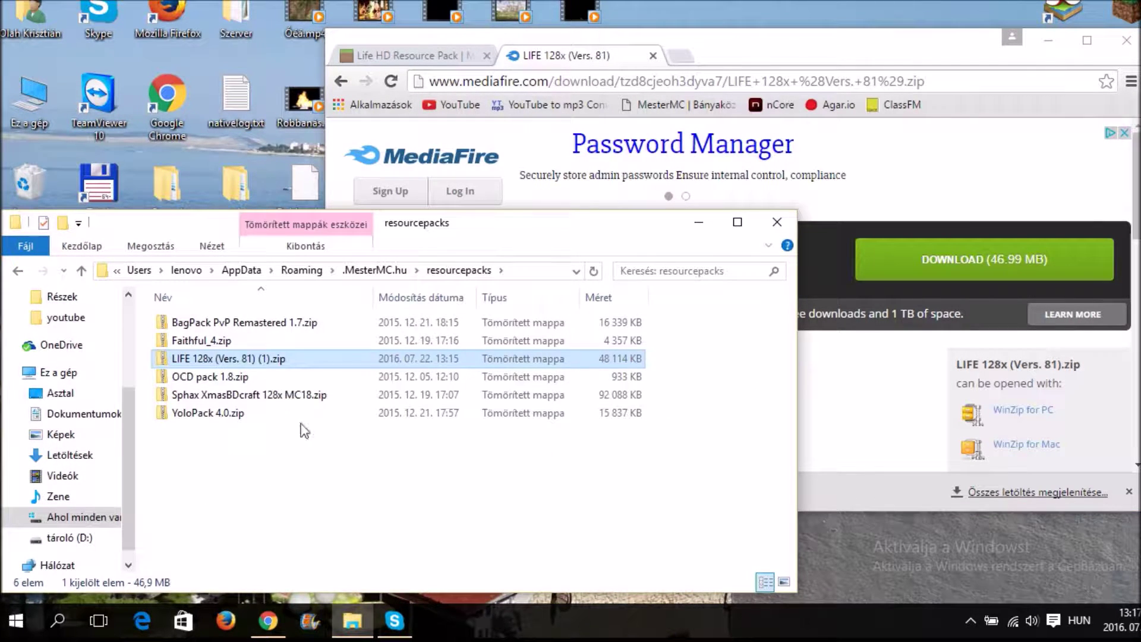
drag(444, 235, 512, 143)
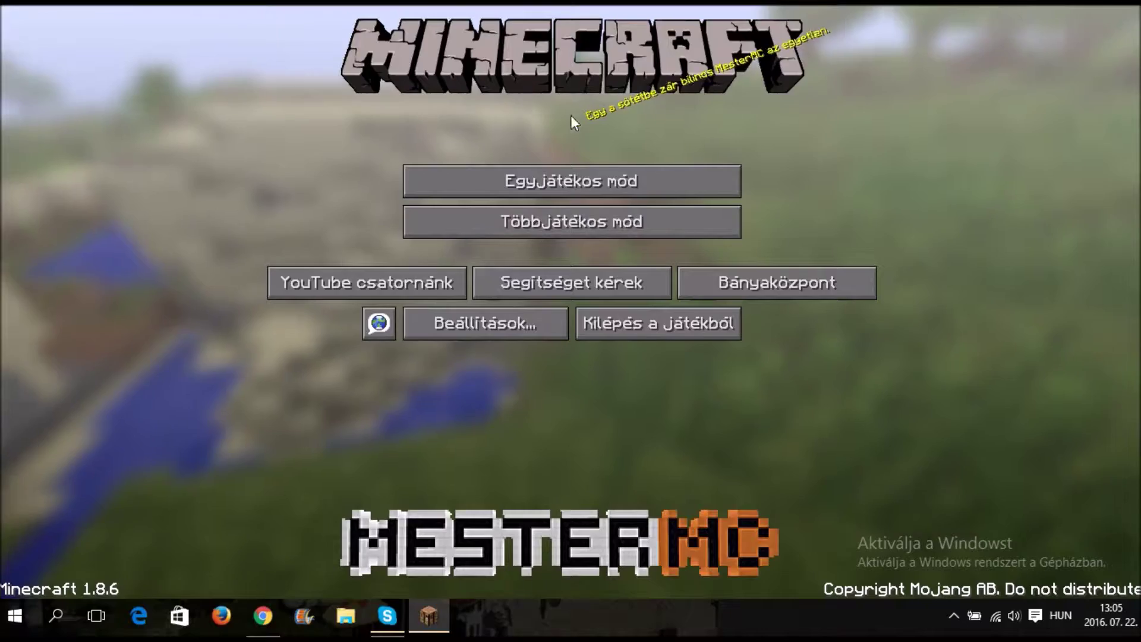
In Minecraft, load the saved single-player world Sziget.
click(563, 177)
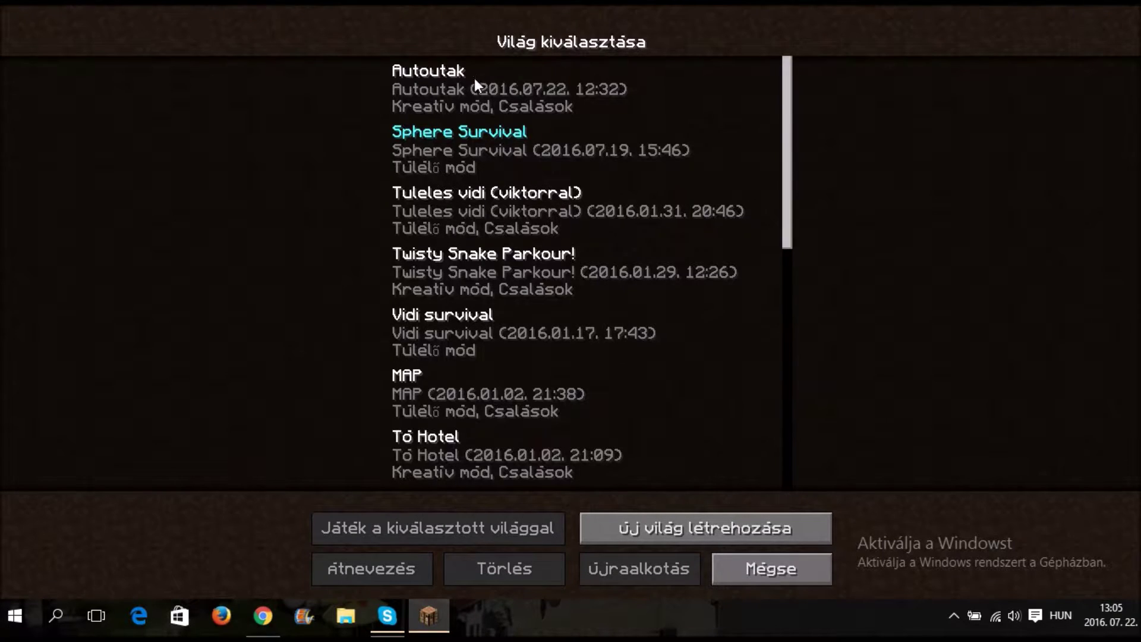
scroll(474, 76, down, 10)
scroll(472, 136, up, 3)
scroll(474, 143, down, 7)
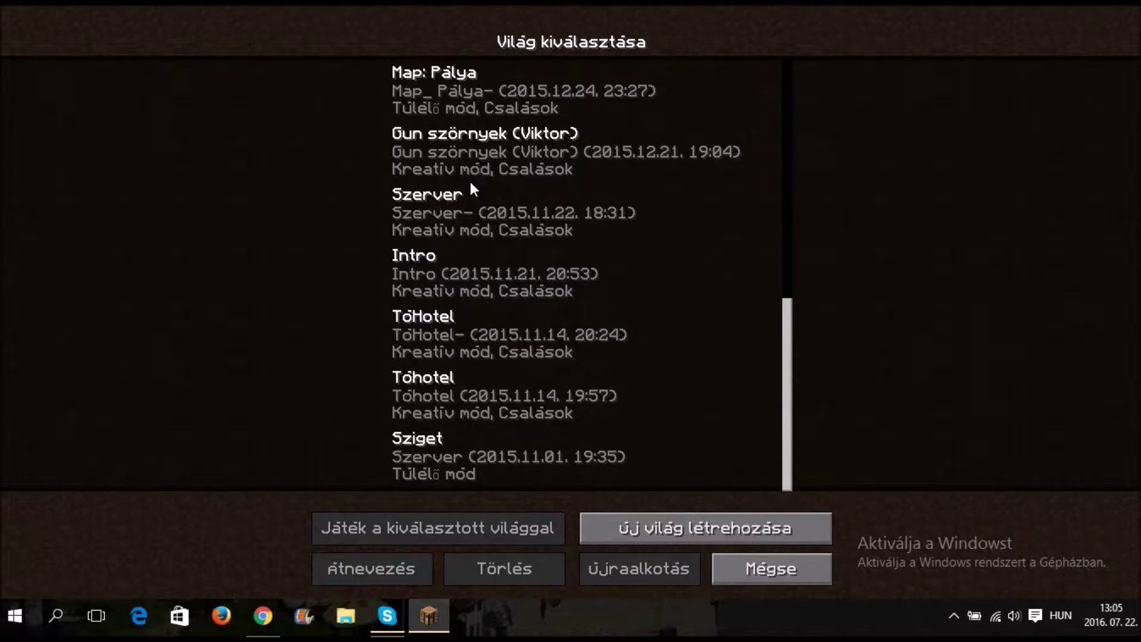
double_click(476, 454)
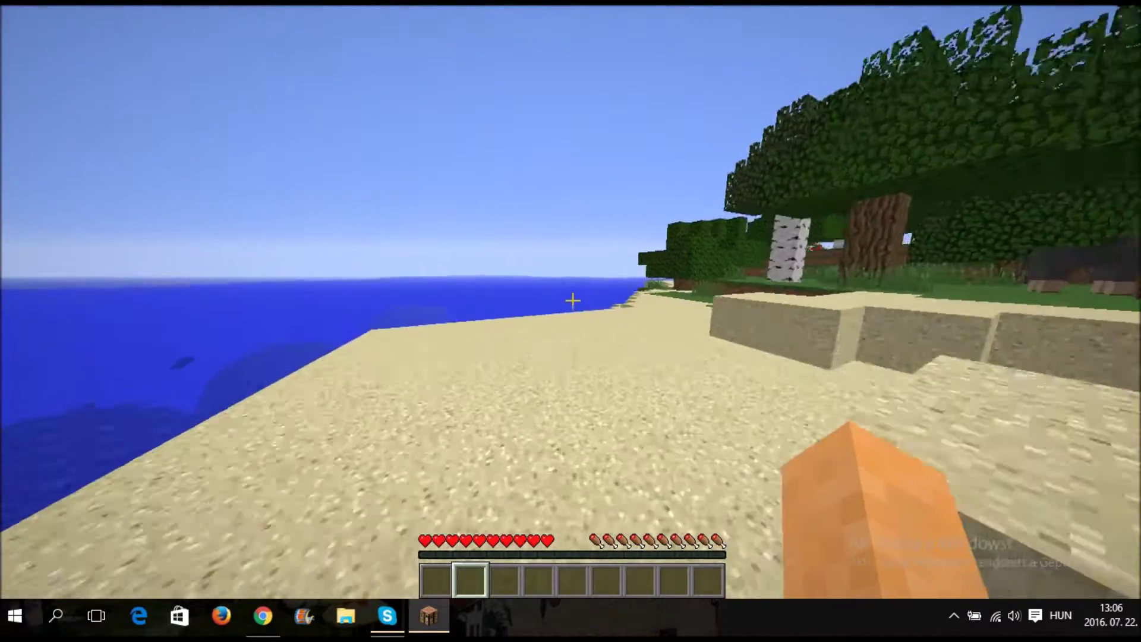
Activate the LIFE 128x (Vers. 81).zip resource pack in the game's settings.
key(Escape)
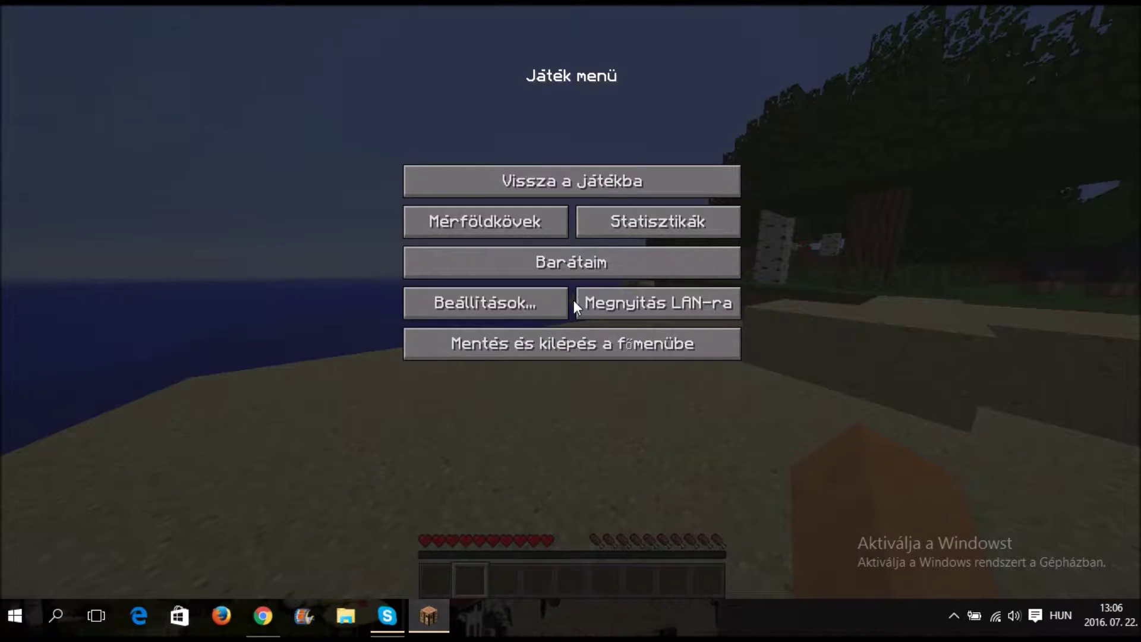
click(425, 308)
click(438, 353)
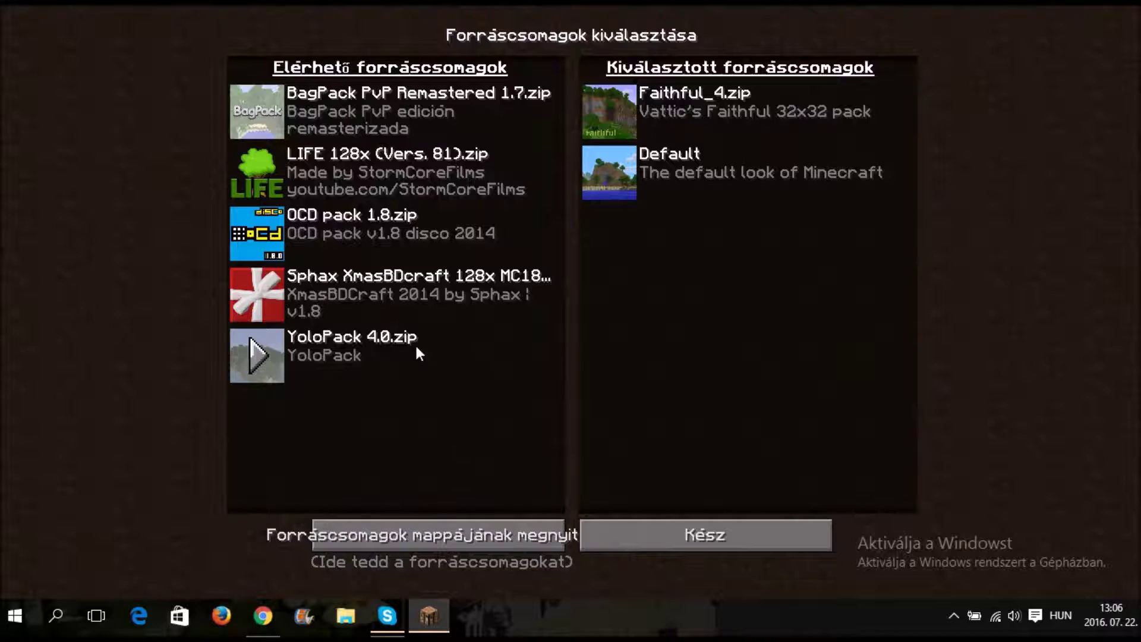
click(261, 172)
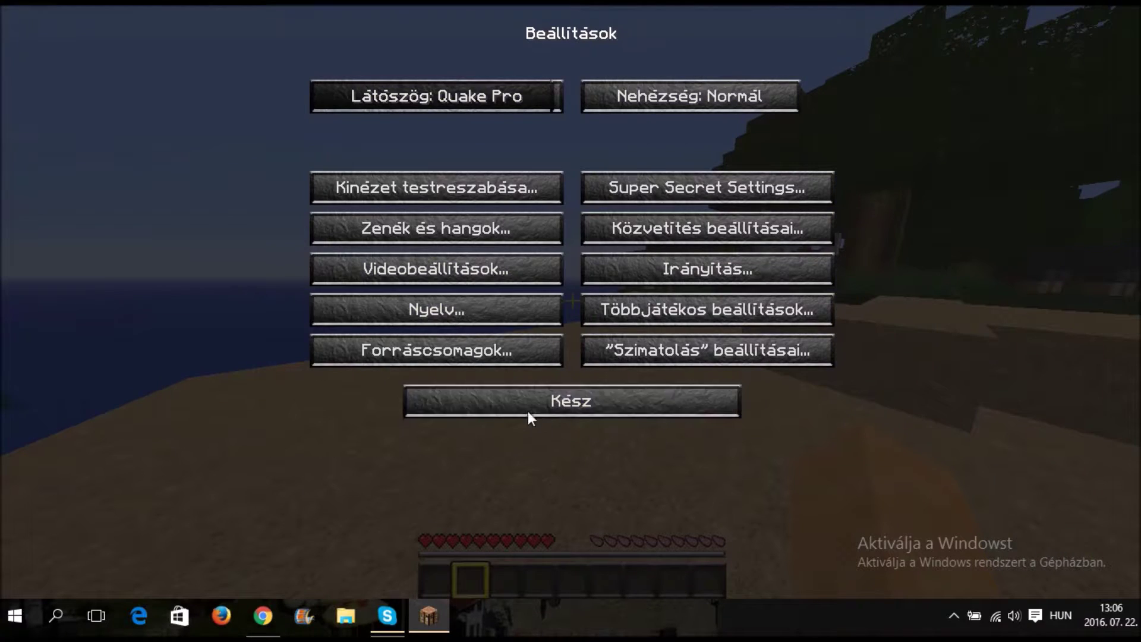
click(528, 411)
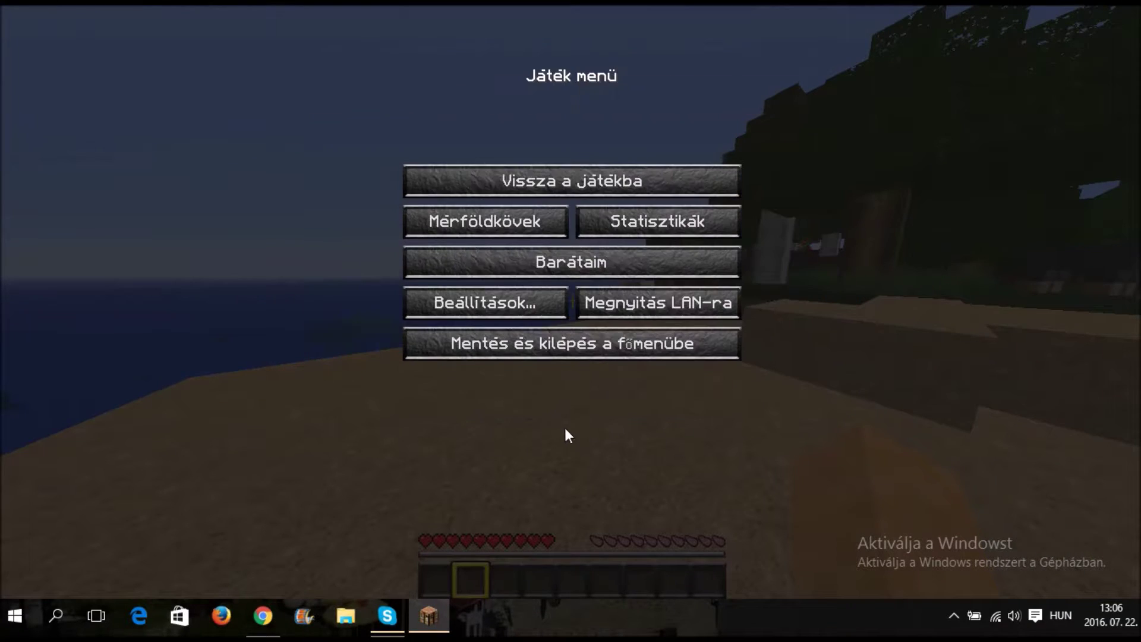
Return to the game and walk across the beach toward the trees to inspect the pack's textures.
click(593, 186)
key(w)
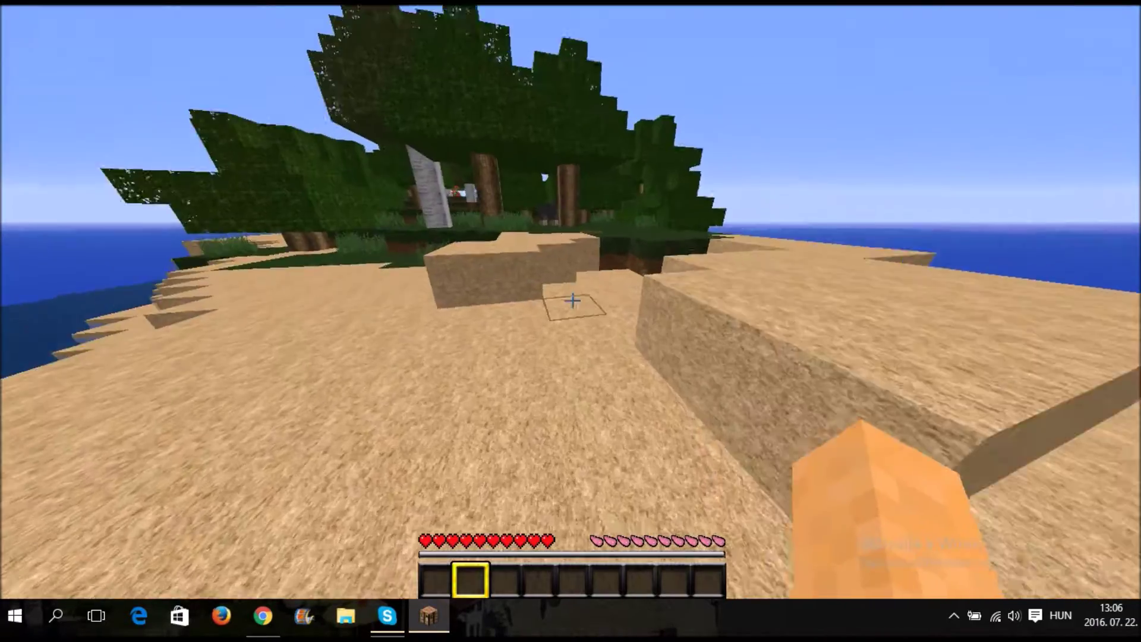
key(space)
key(w)
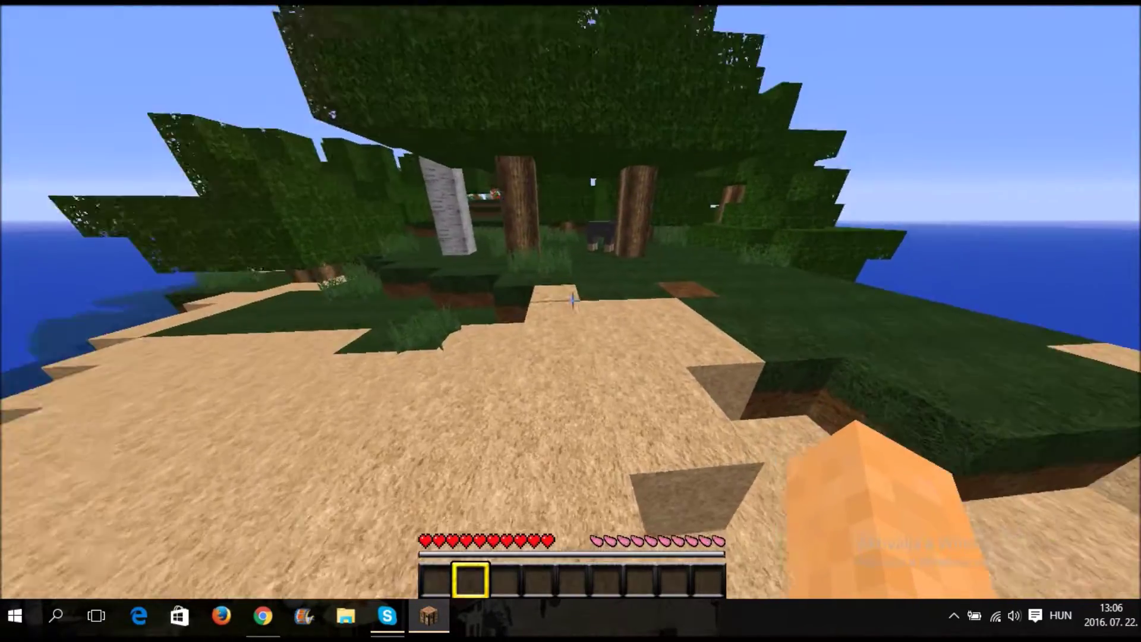
Walk among the trees, strike the birch trunk, and head back across the sand to inspect the pack's textures.
key(w)
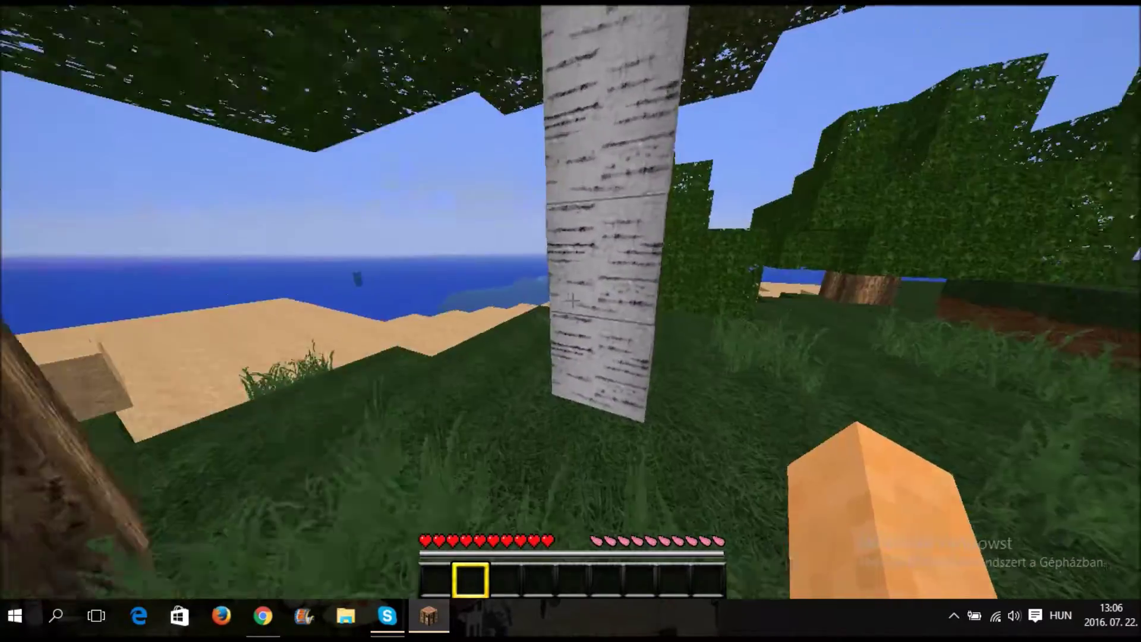
key(w)
click(572, 300)
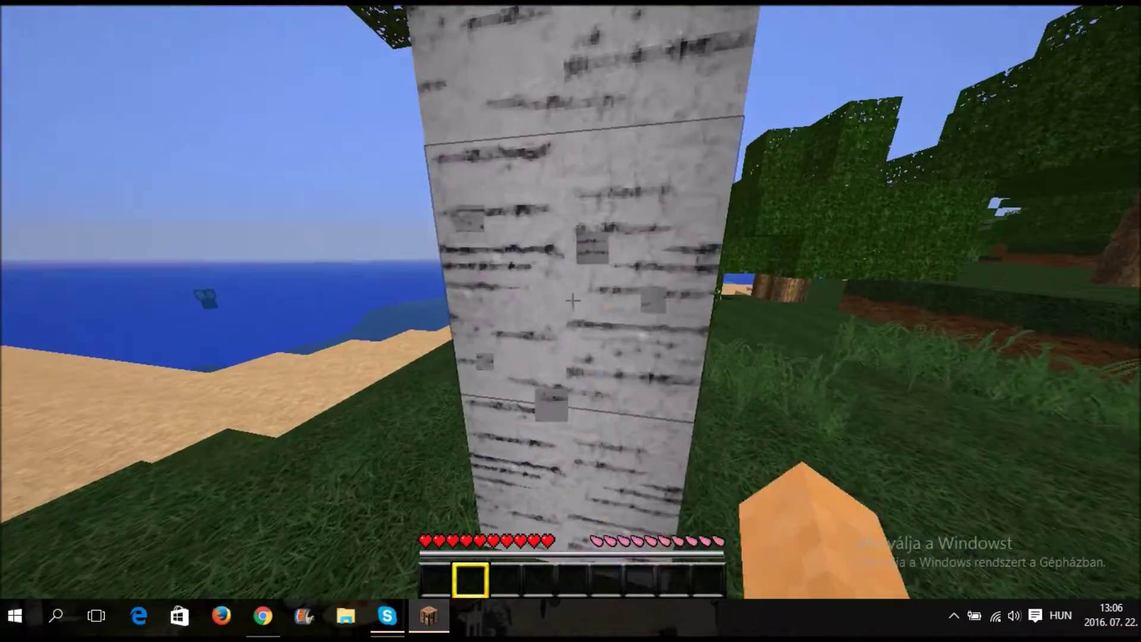
key(w)
key(w)
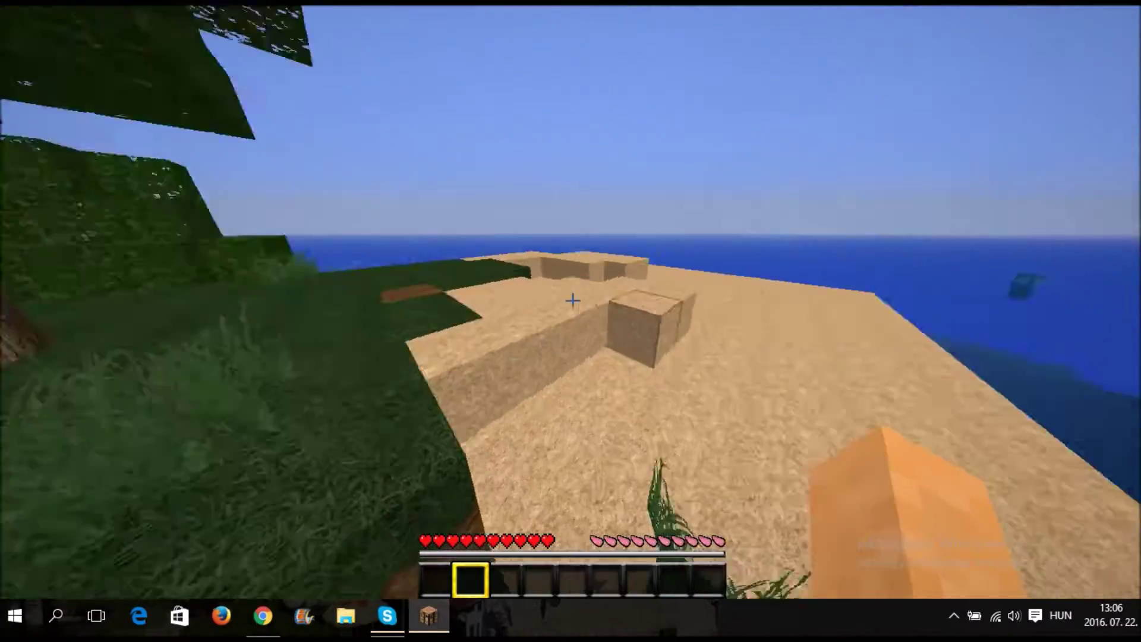
key(w)
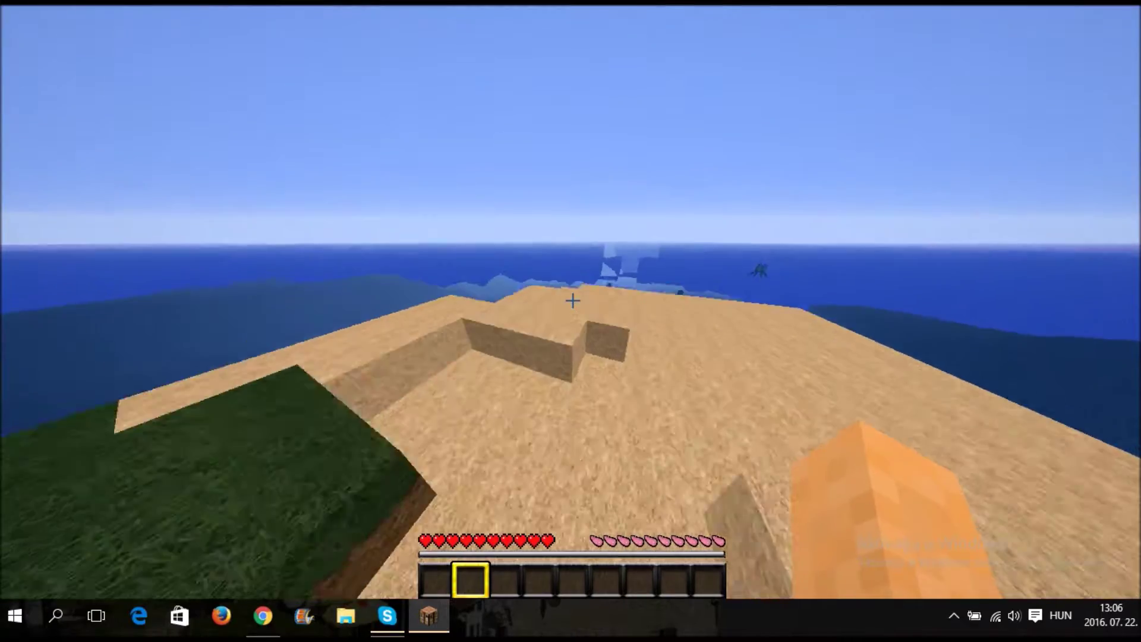
key(w)
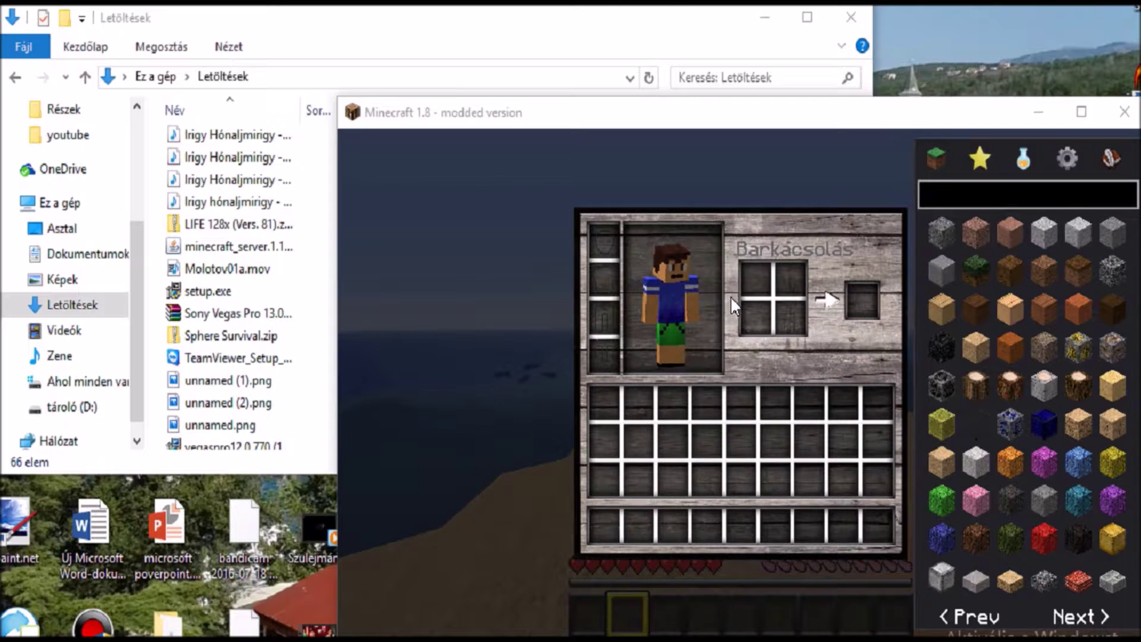
Open the resourcepacks folder from the game's resource pack settings and reposition its window so the Letöltések folder stays reachable.
key(e)
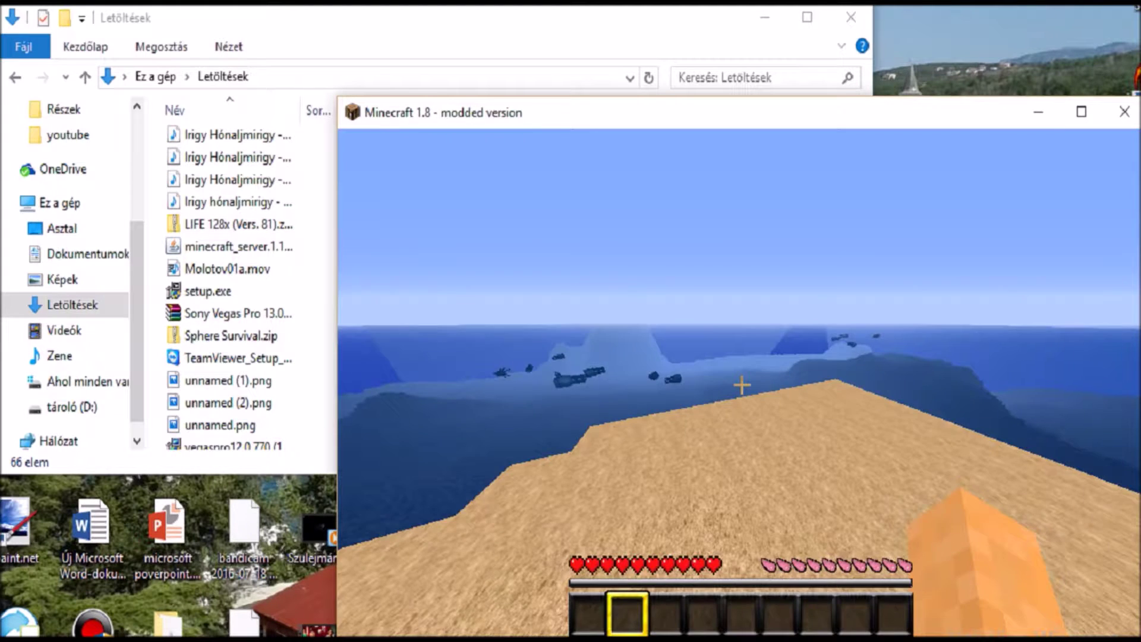
key(Escape)
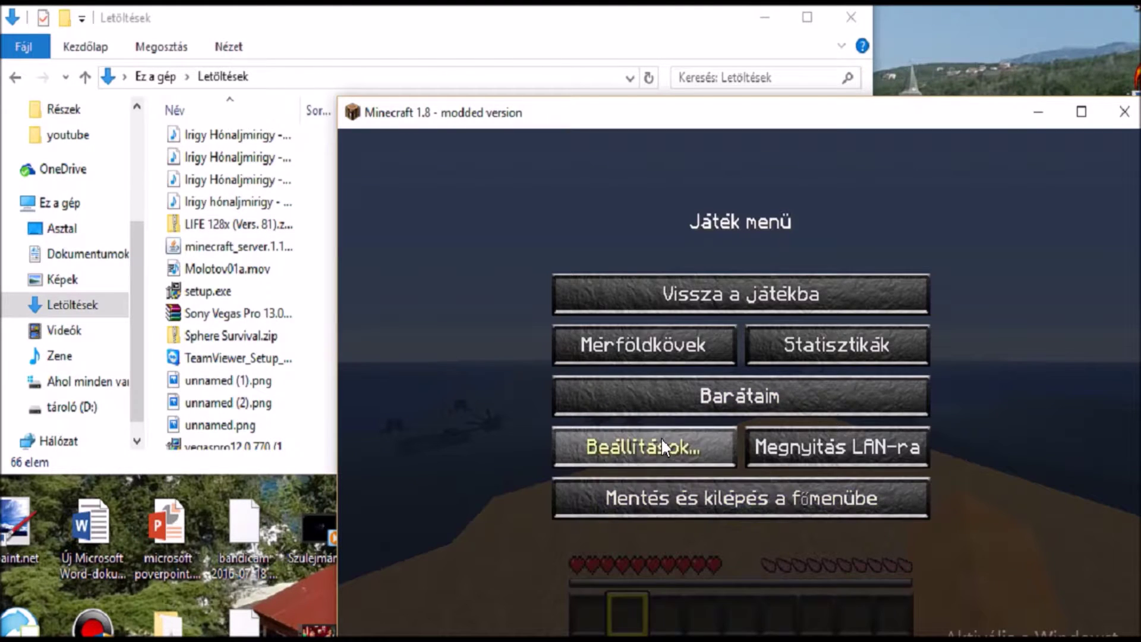
click(661, 454)
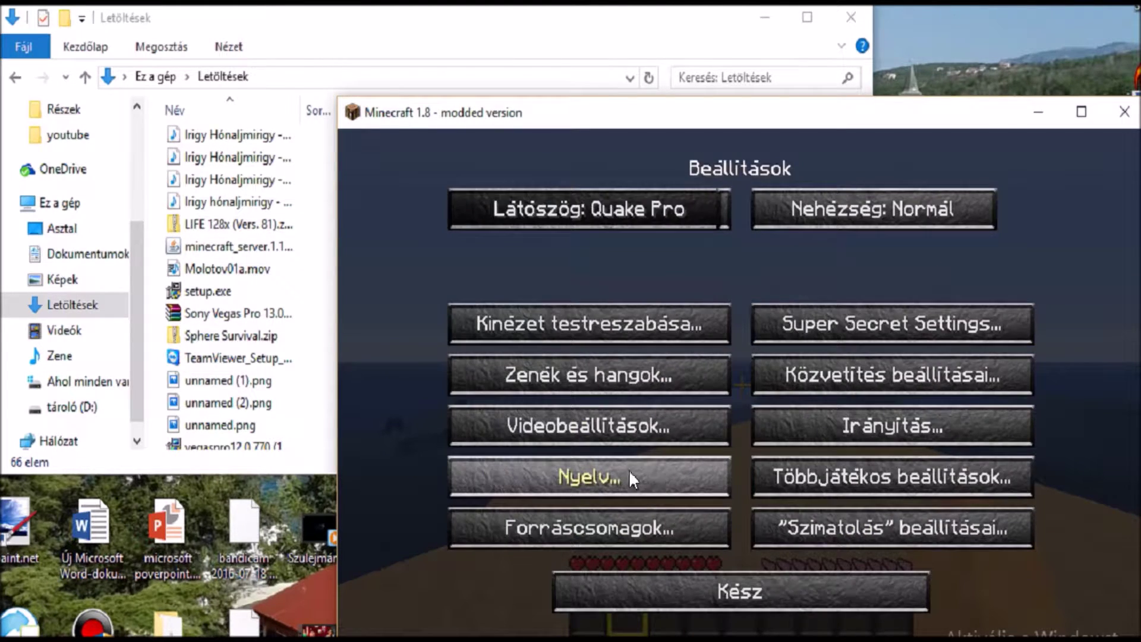
click(594, 530)
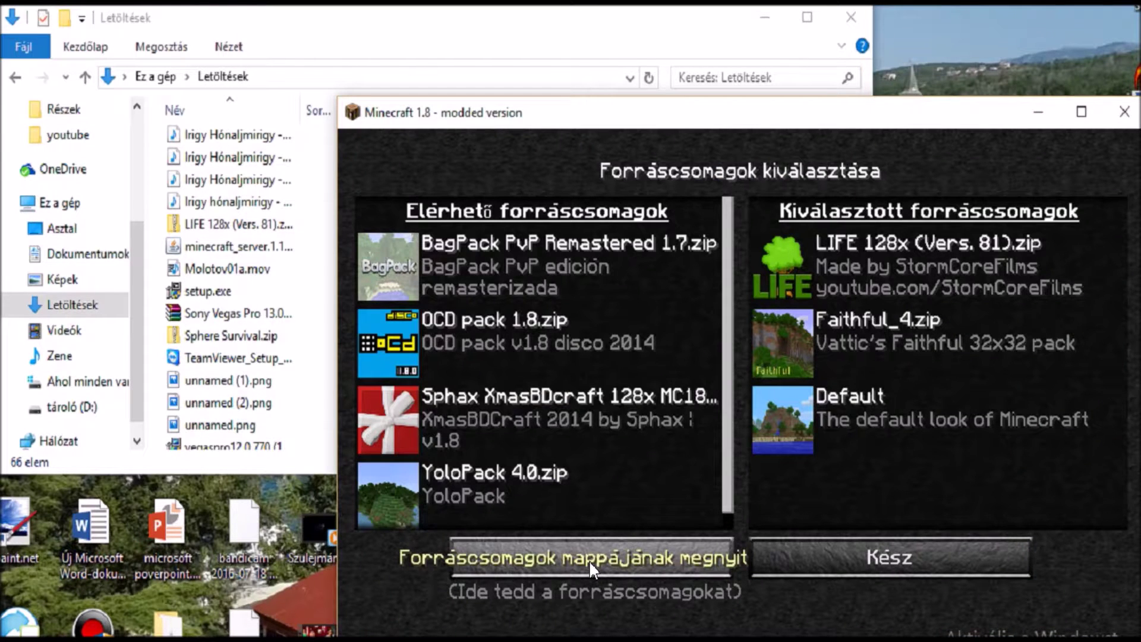
click(590, 560)
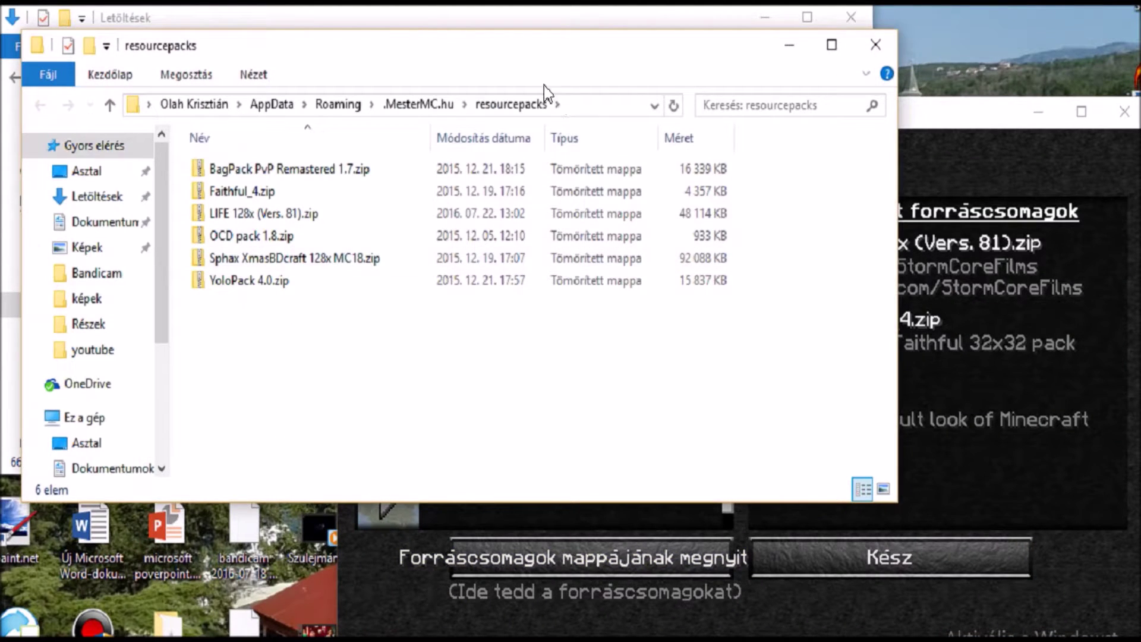
drag(512, 46, 763, 195)
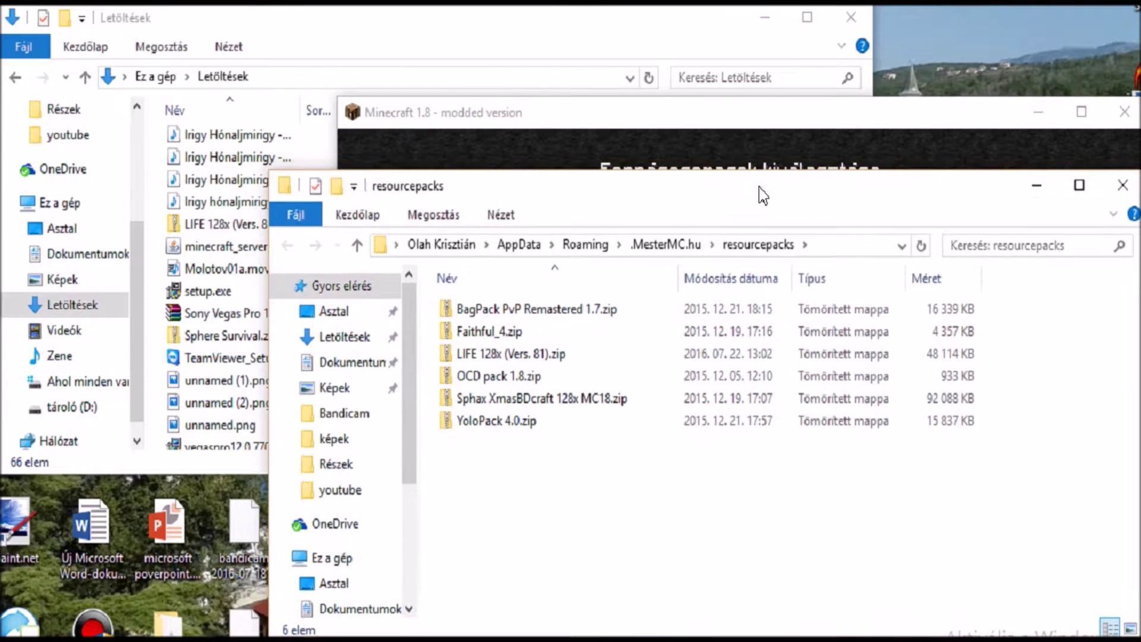
Try to move LIFE 128x (Vers. 81).zip from Letöltések into resourcepacks, overwriting the existing file, and dismiss the transfer.
click(418, 27)
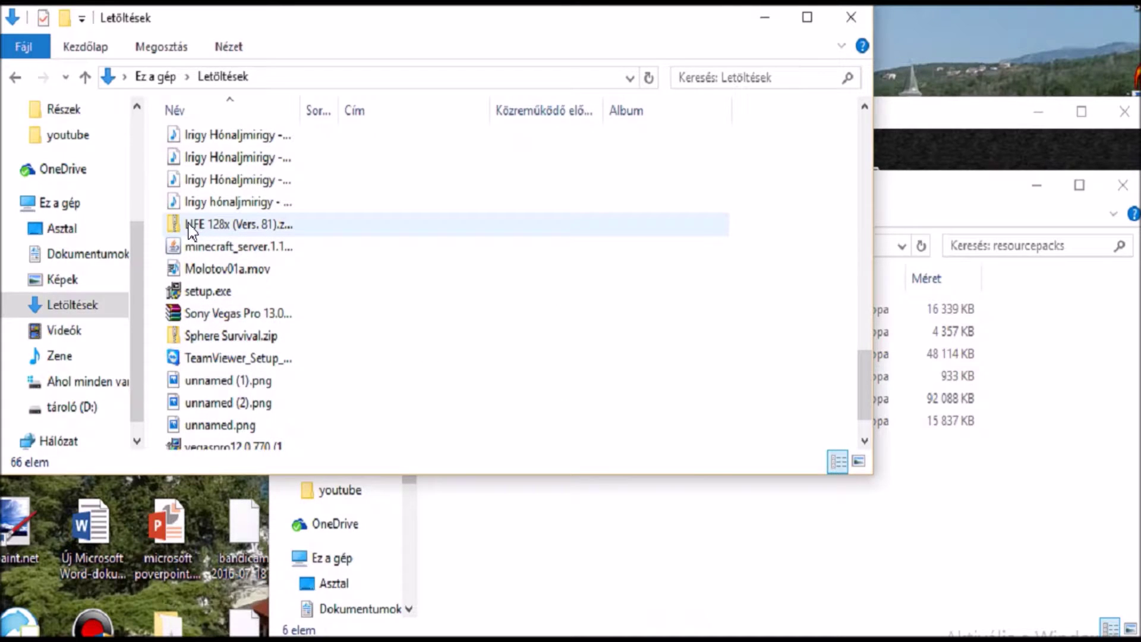
drag(188, 223, 659, 592)
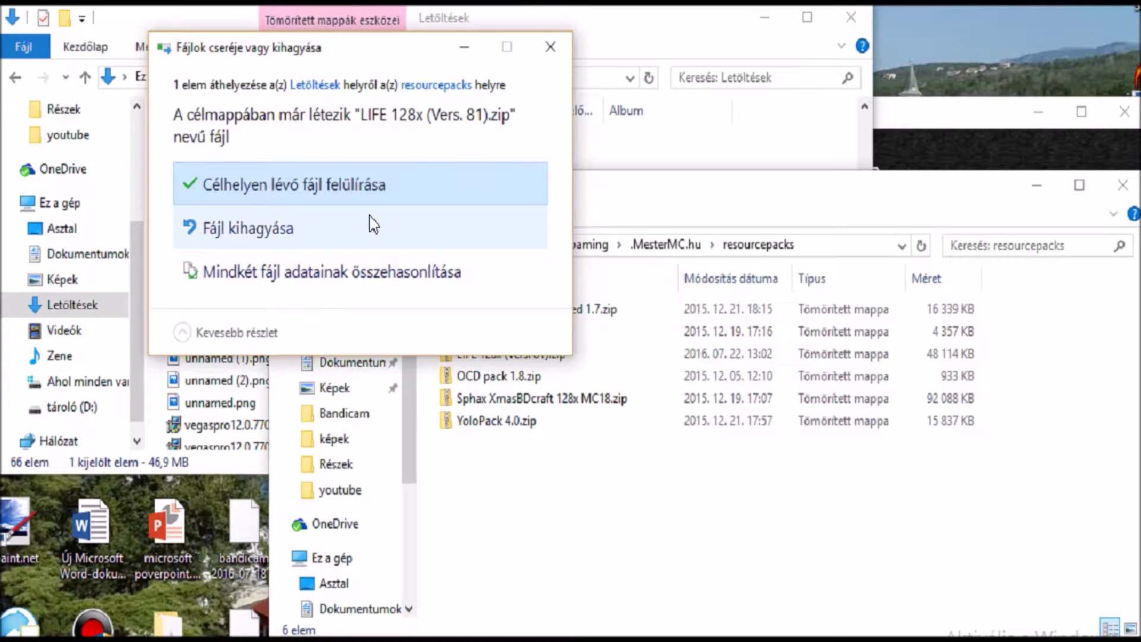
click(322, 190)
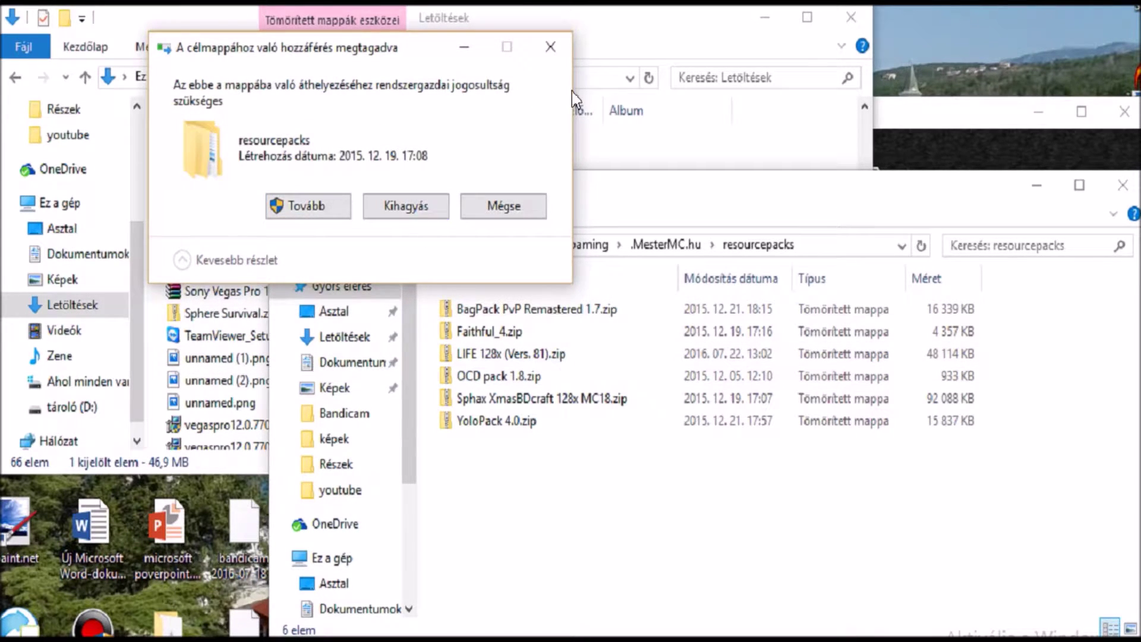
click(553, 48)
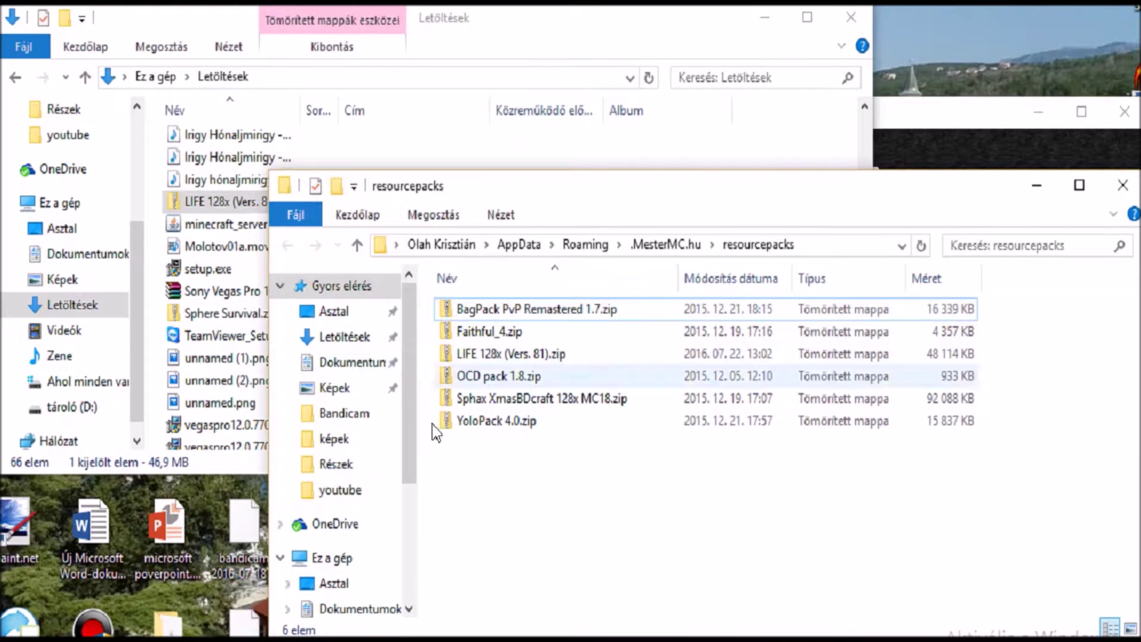
Close the resourcepacks and Letöltések folder windows.
drag(831, 193, 783, 175)
click(1069, 167)
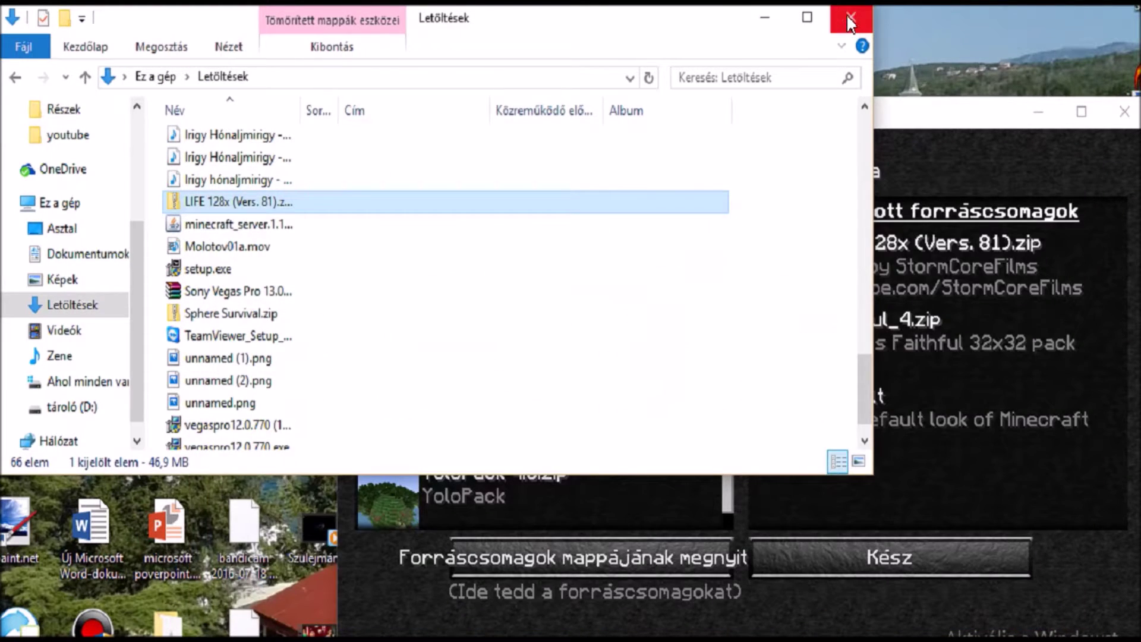
click(850, 25)
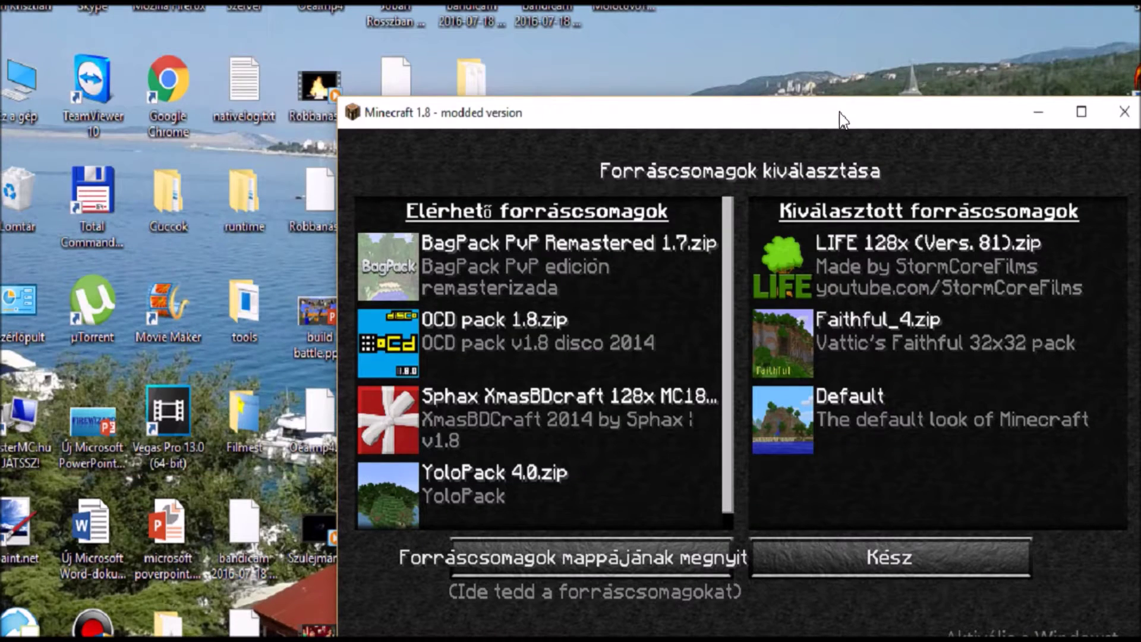
Switch Minecraft to full screen, leave the resource pack settings, and return to the game world.
drag(812, 108, 786, 99)
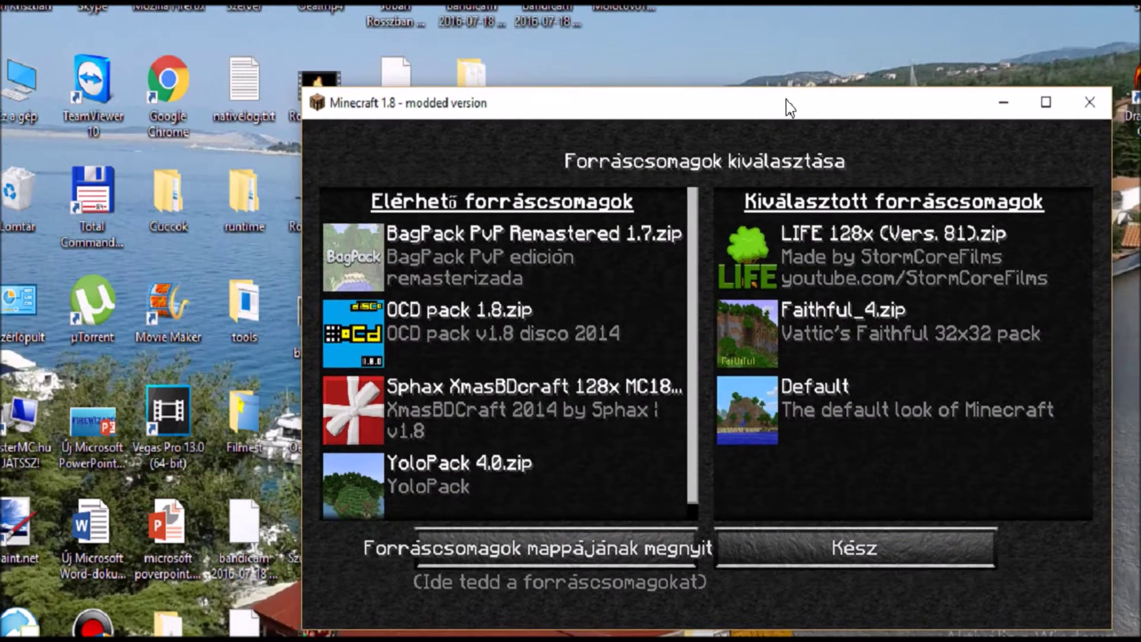
key(F11)
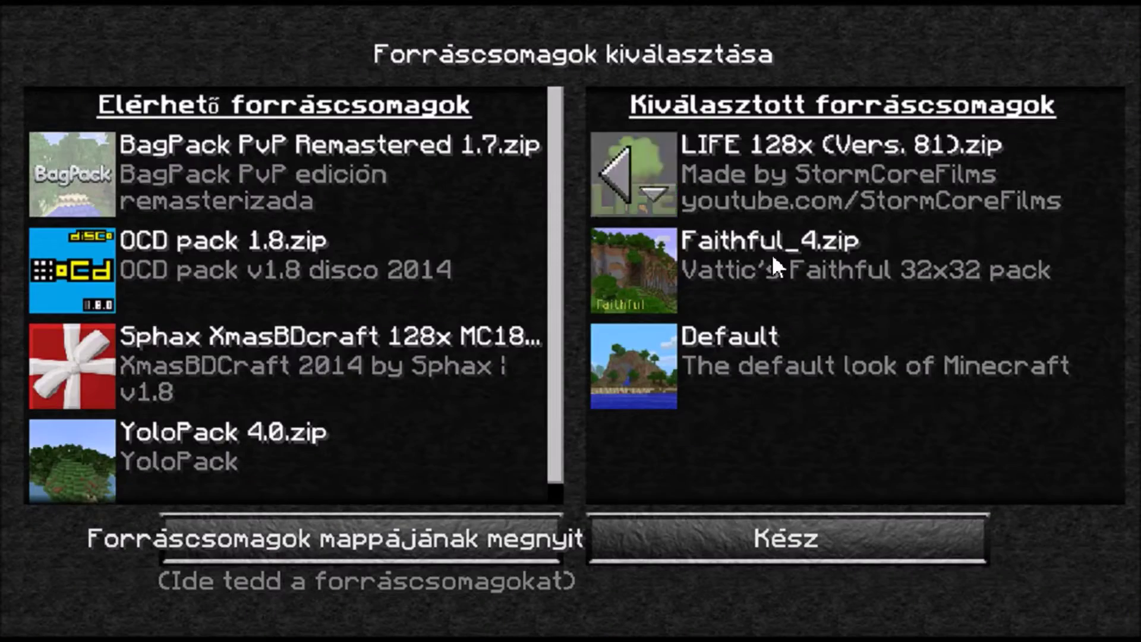
click(760, 530)
click(620, 572)
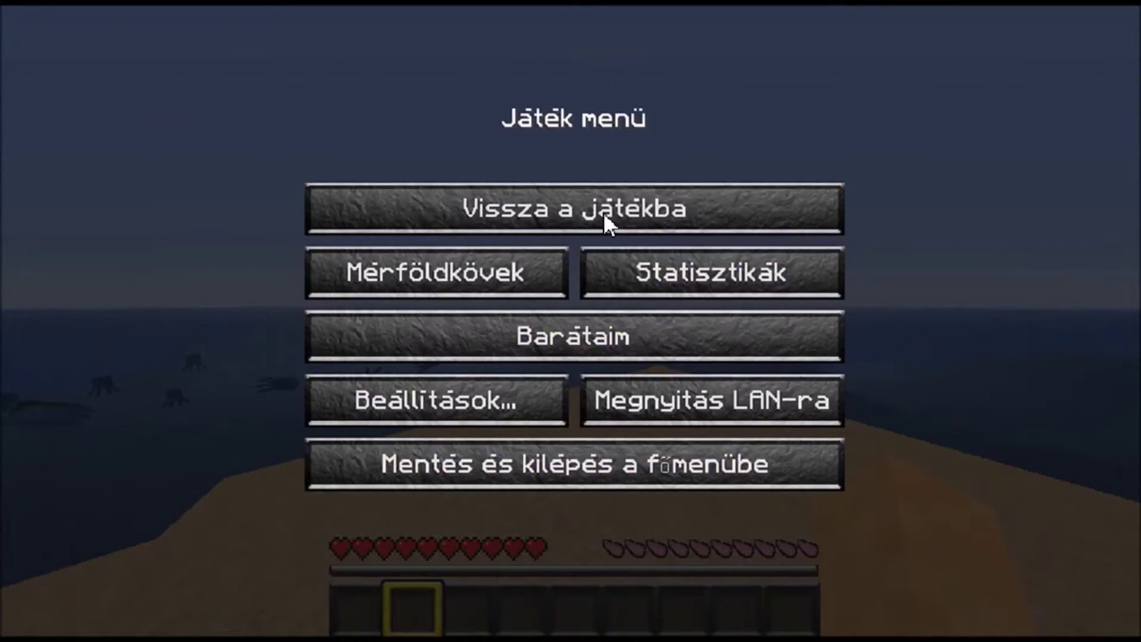
click(603, 225)
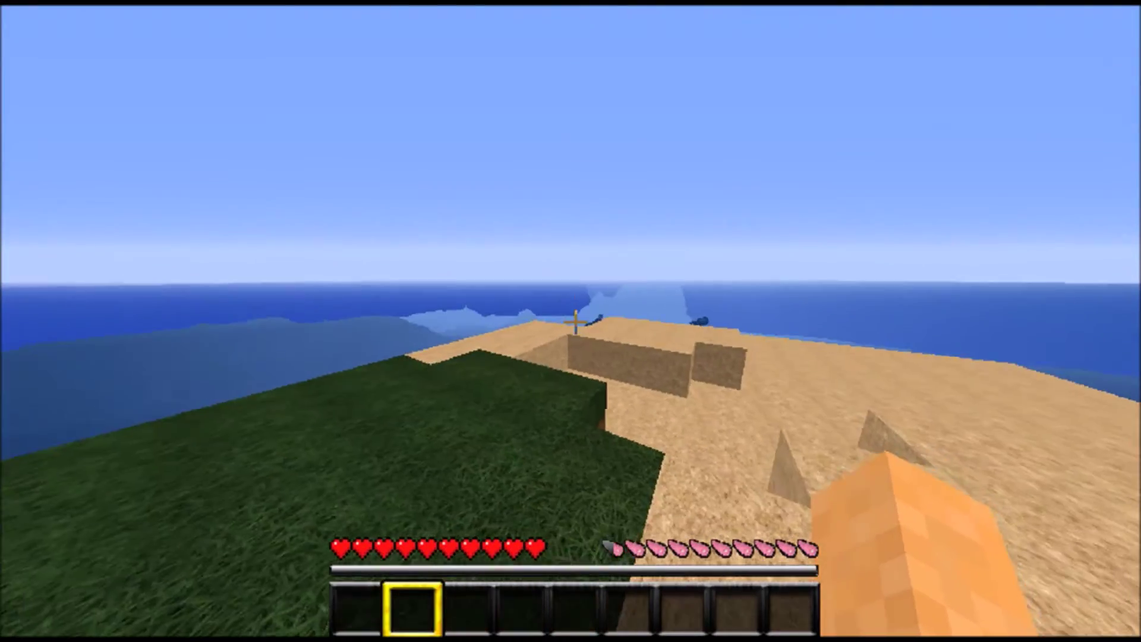
Walk along the sandy shoreline to view the sand, water and trees with the pack active.
key(w)
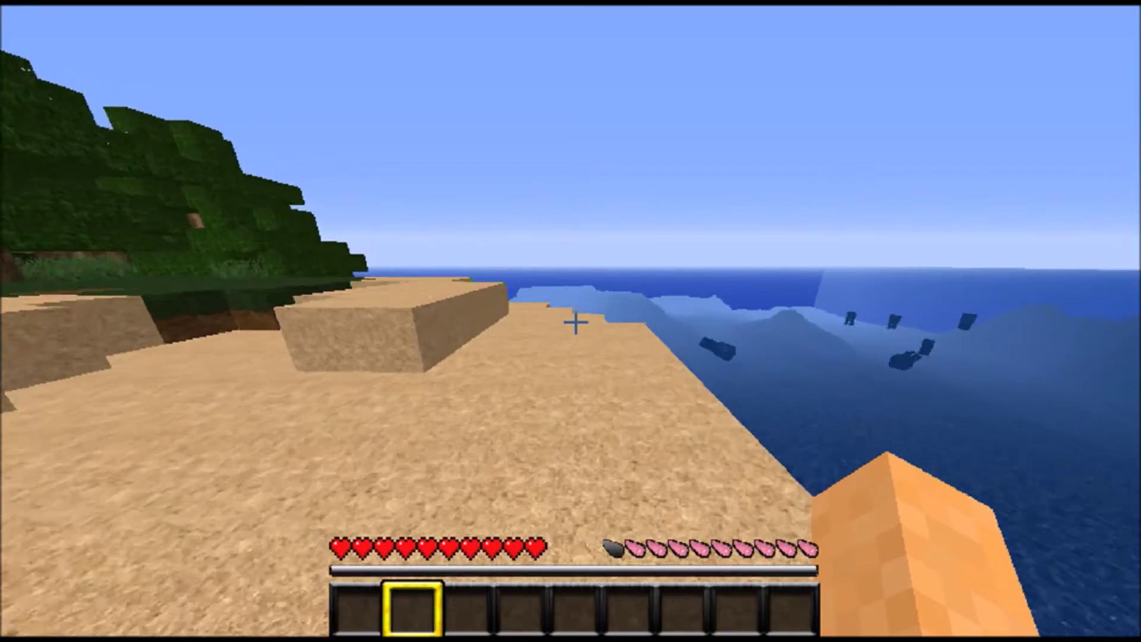
key(a)
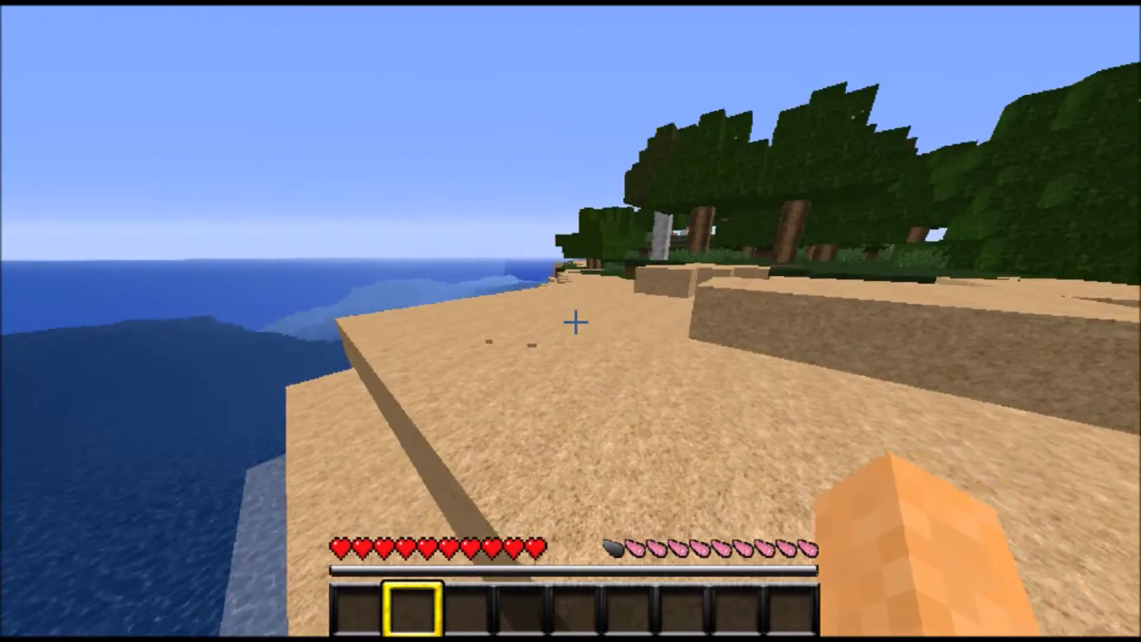